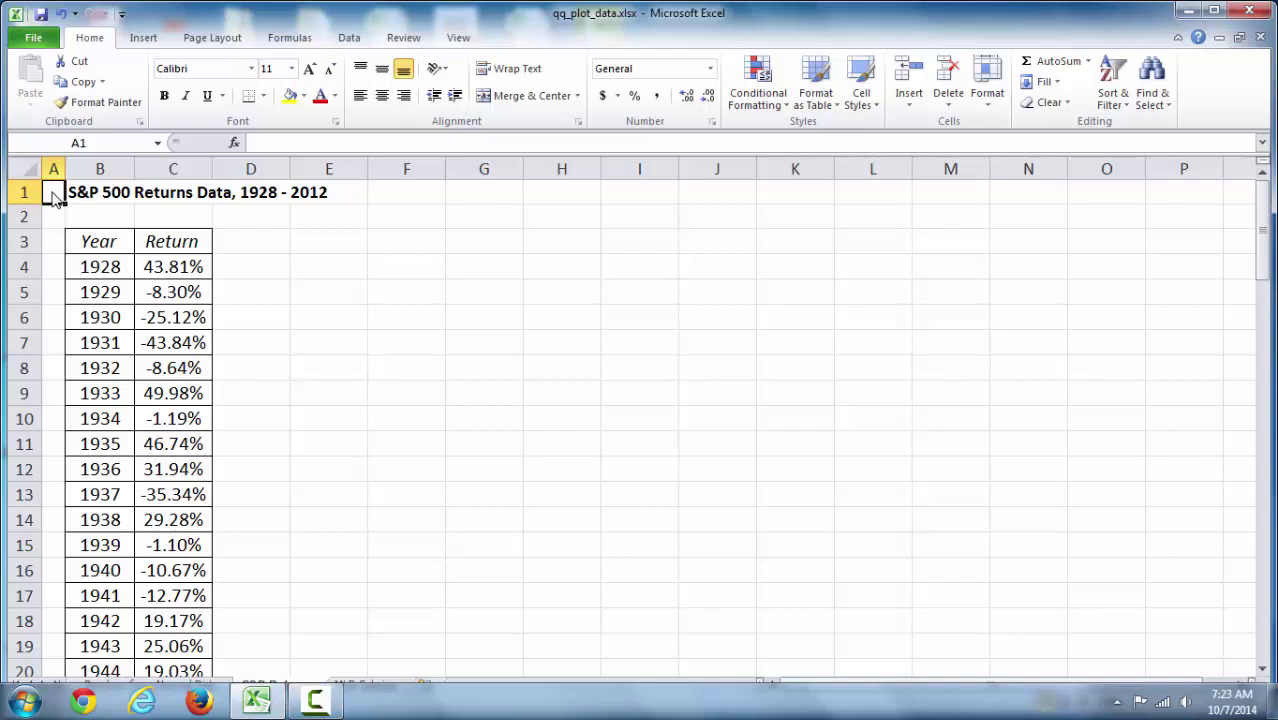
# - Enter the column heading Rank in cell D3
pyautogui.click(55, 197)
pyautogui.click(271, 247)
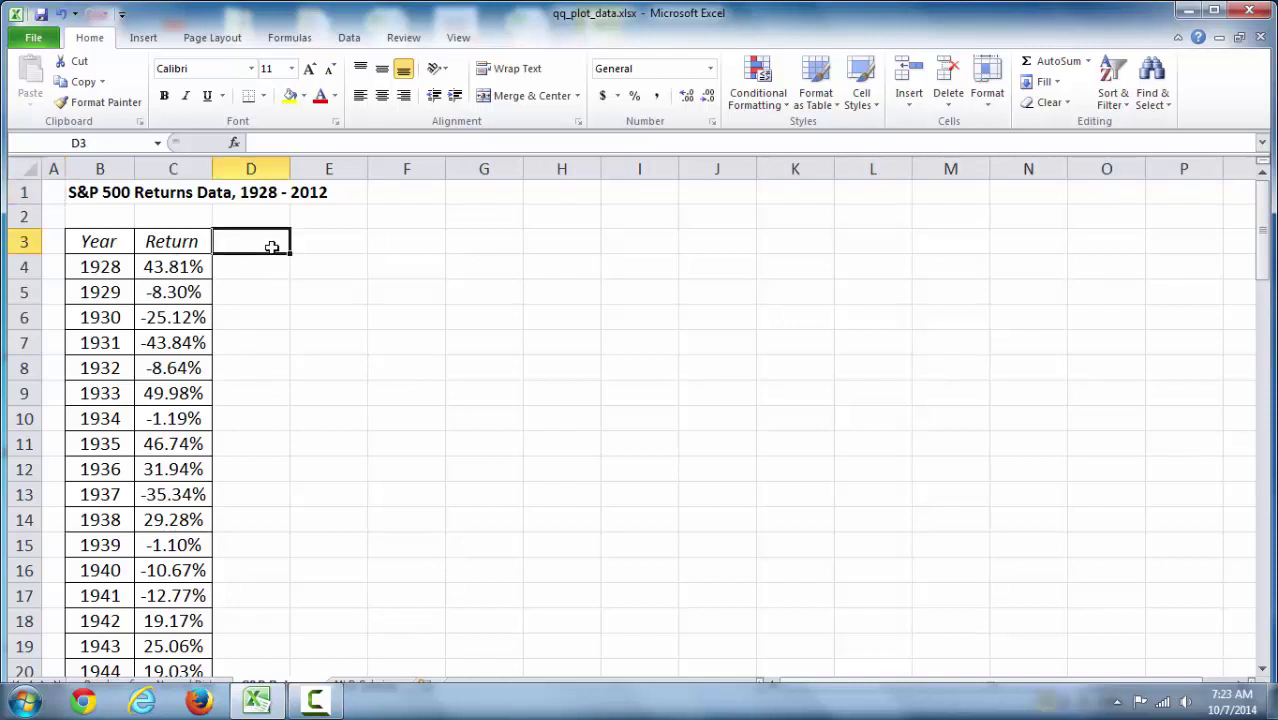
pyautogui.write('Rank')
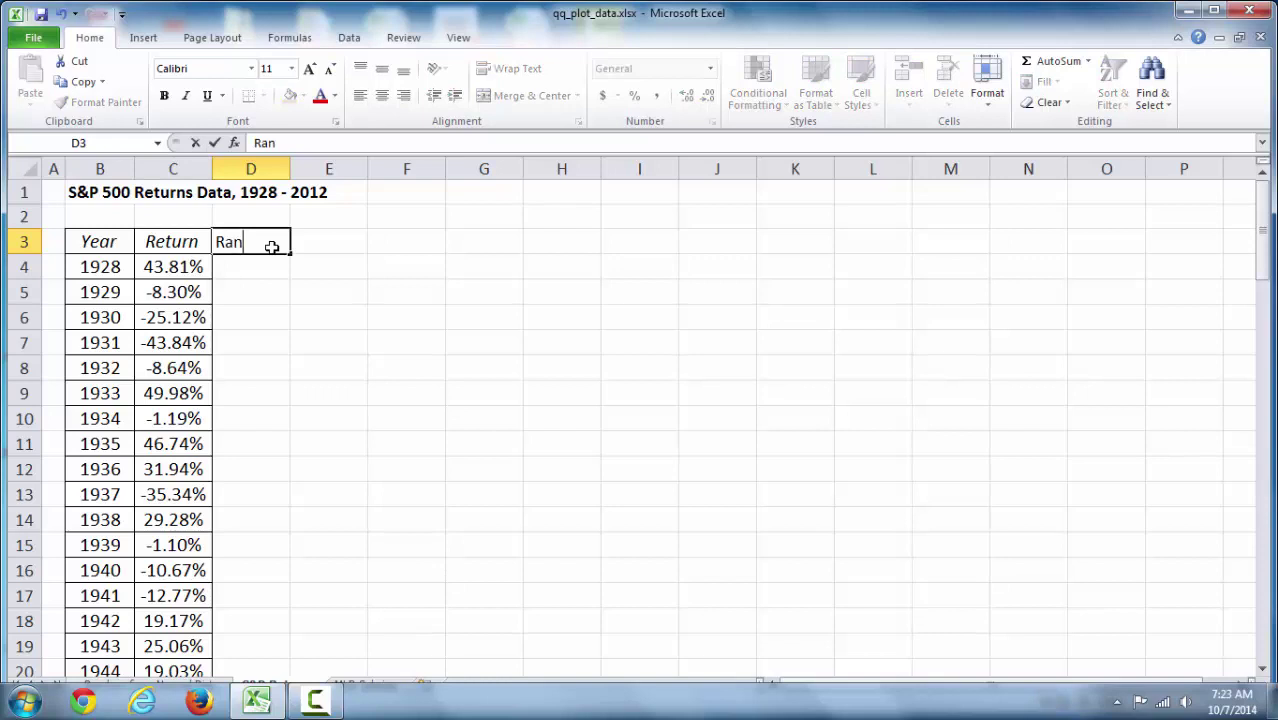
pyautogui.click(277, 268)
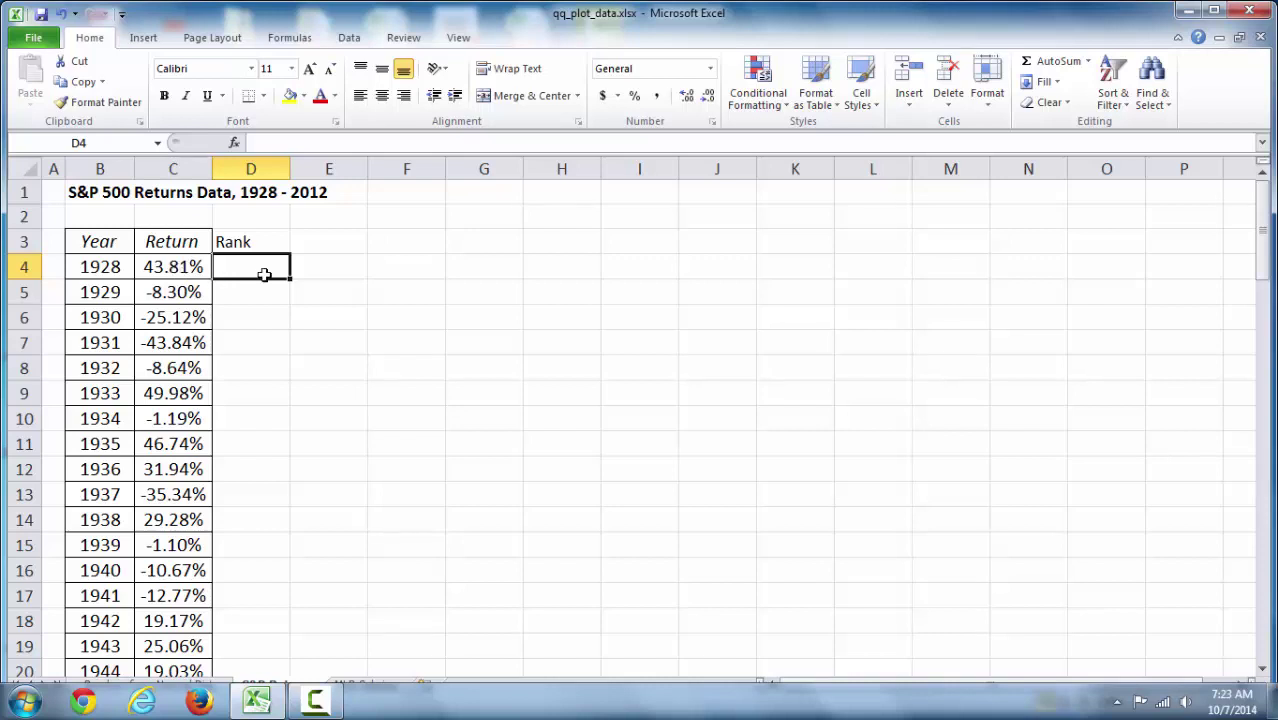
# - In D4 enter =RANK(C4,$C$4:$C$88,1) to rank the 1928 return ascending, giving 82
pyautogui.write('=ra')
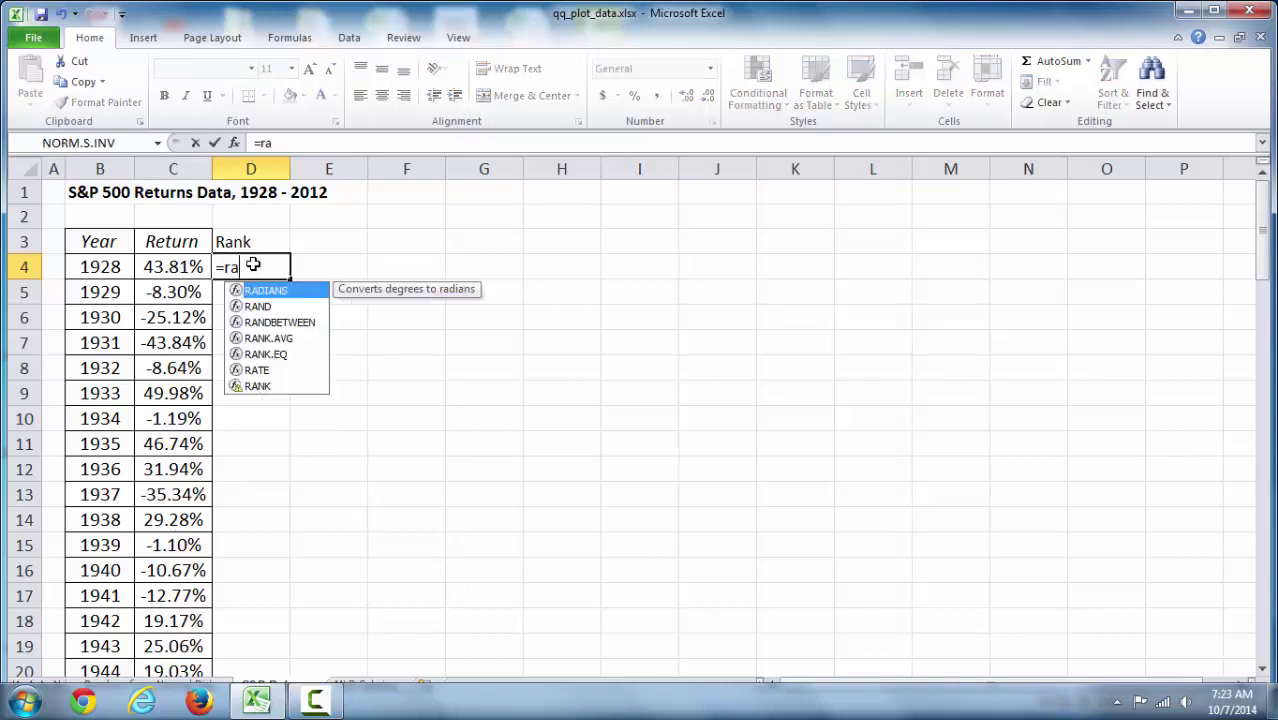
pyautogui.write('nk(')
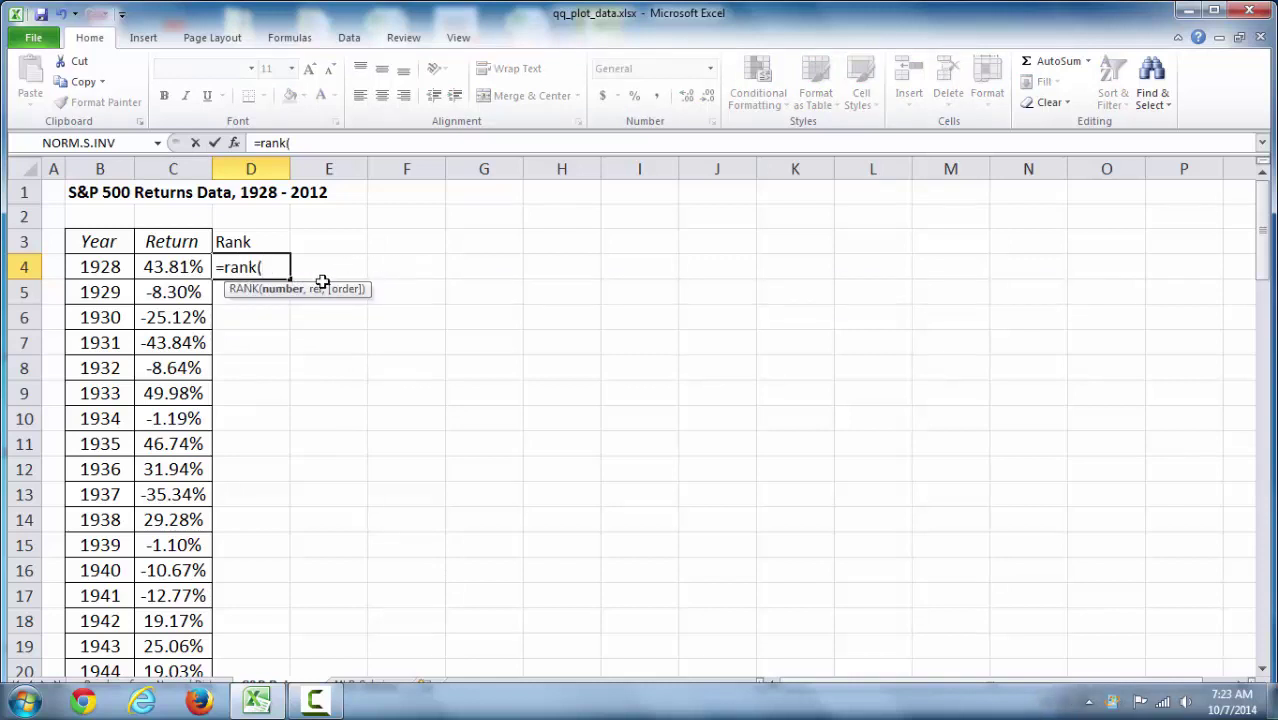
pyautogui.click(174, 267)
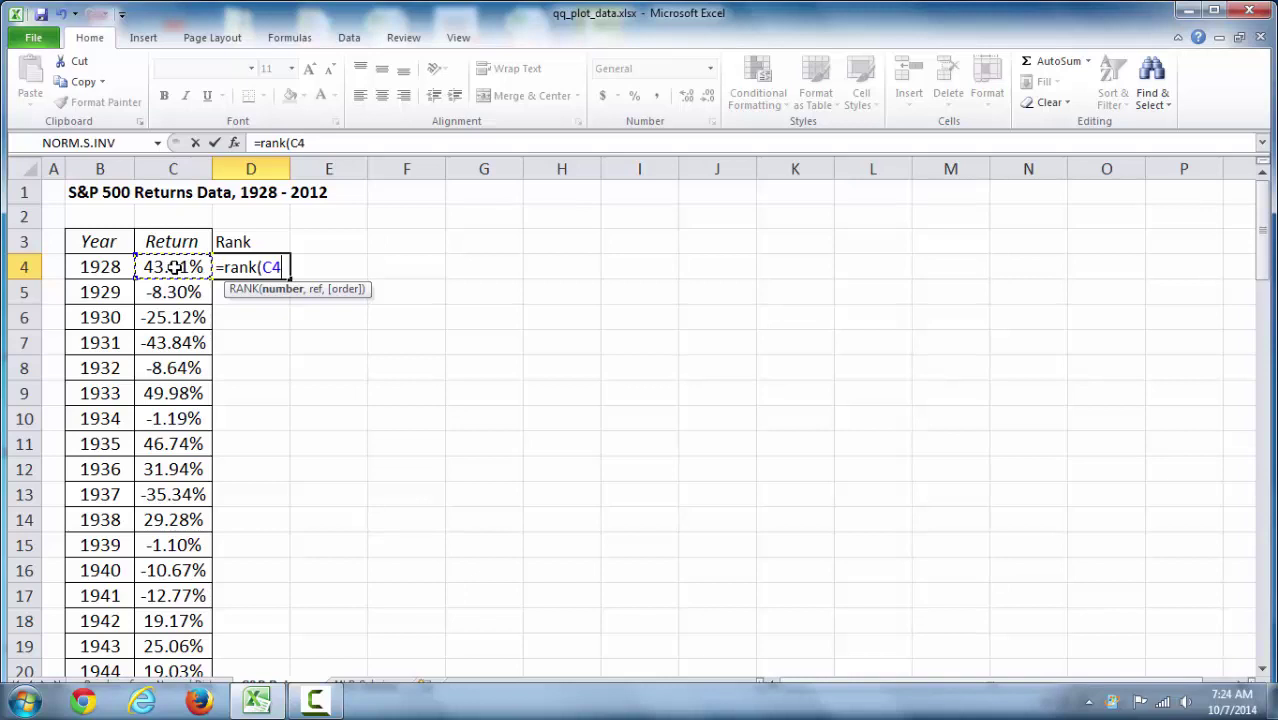
pyautogui.write(',')
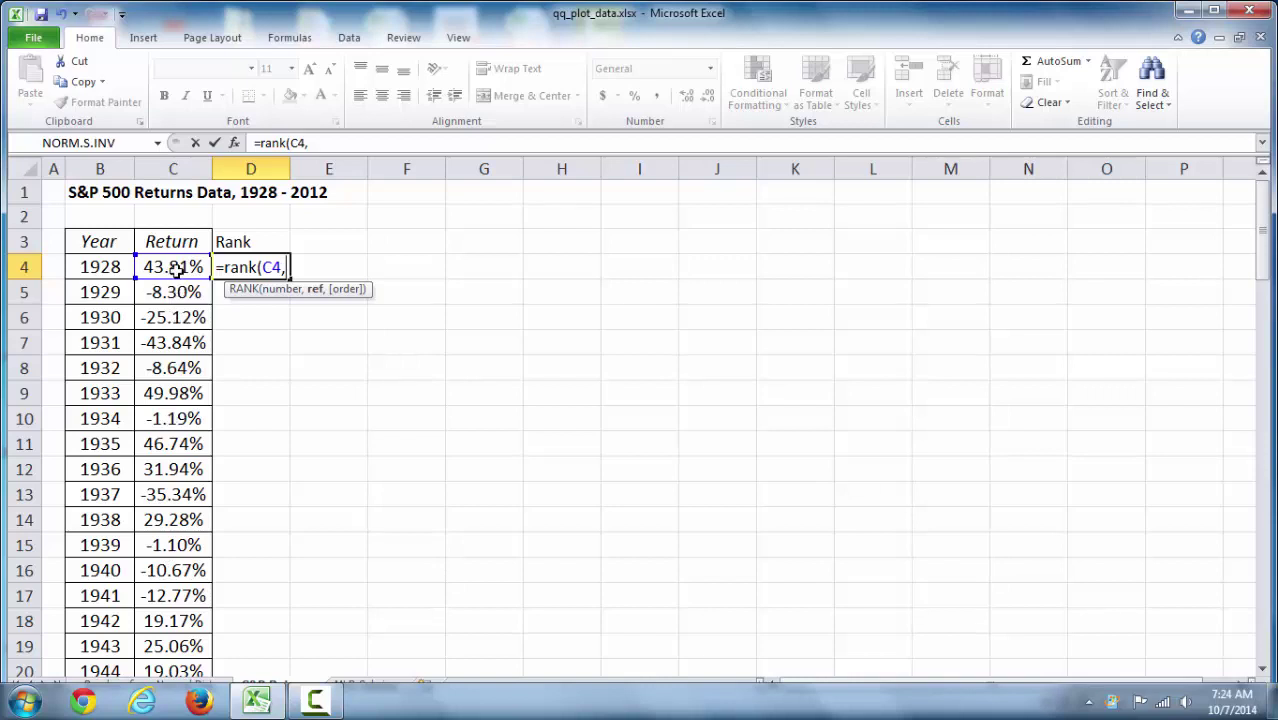
pyautogui.click(175, 270)
pyautogui.hotkey('ctrl', 'shift', 'Down')
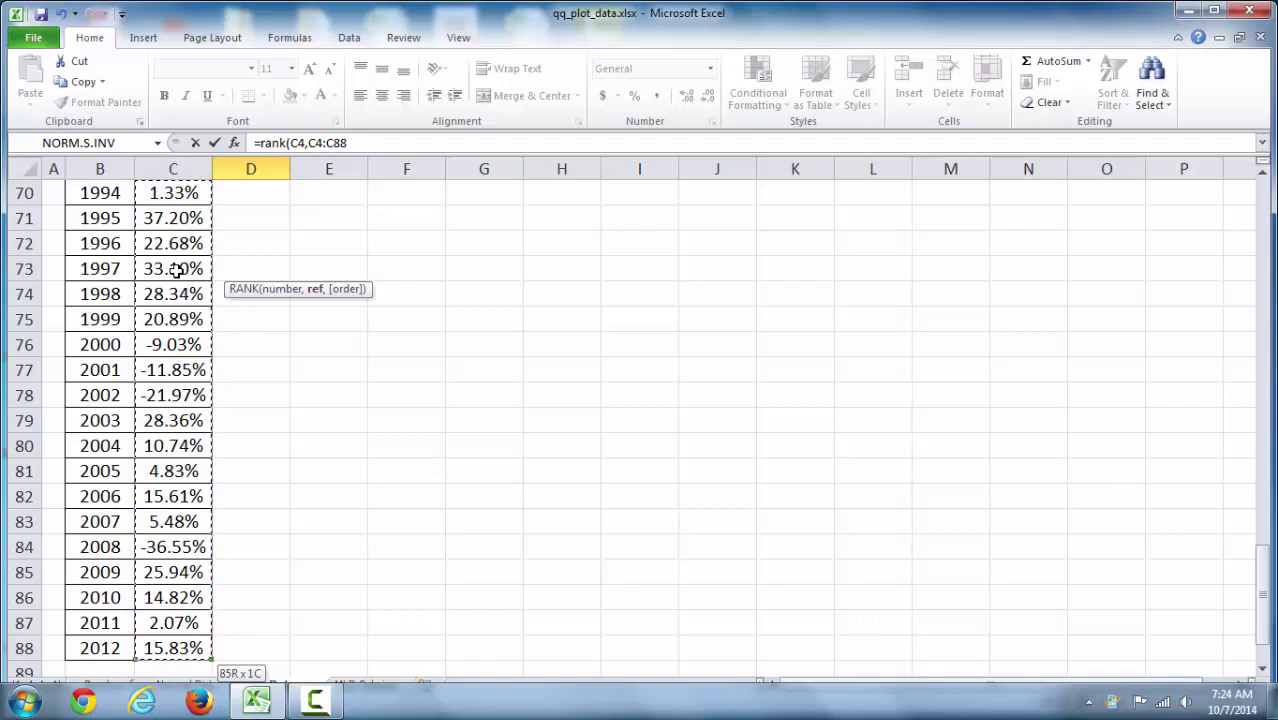
pyautogui.press('F4')
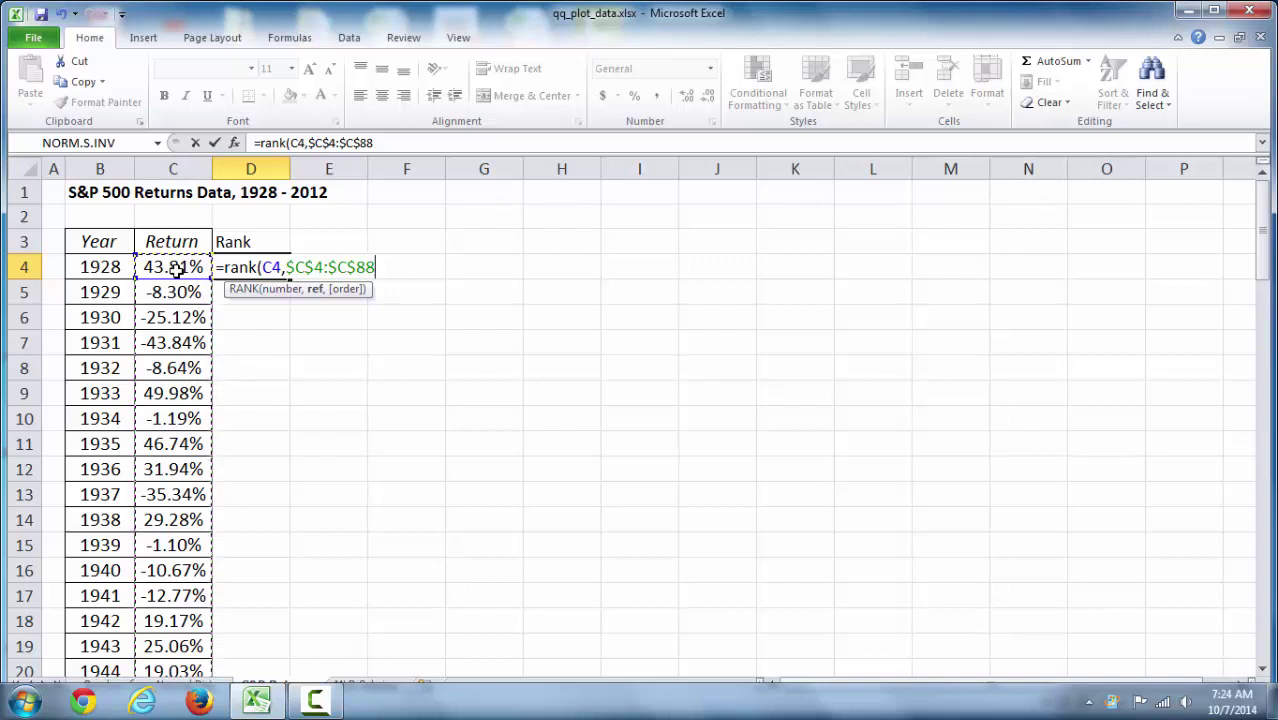
pyautogui.write(',')
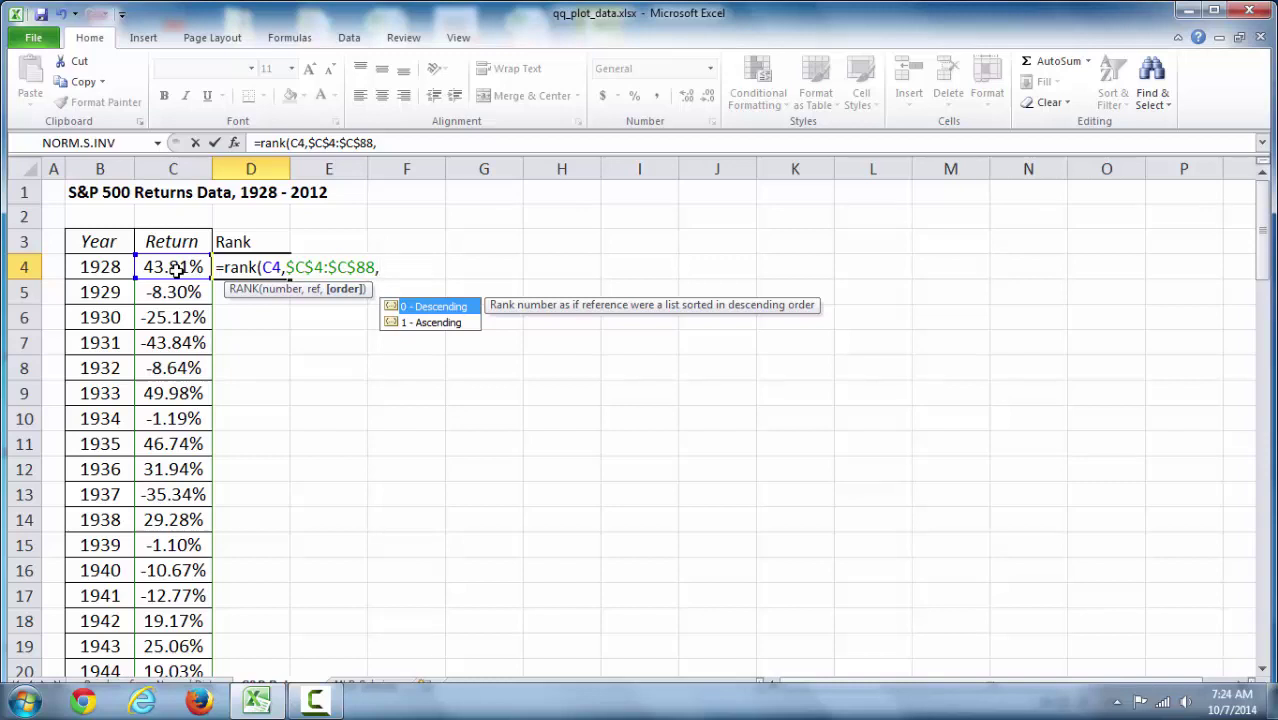
pyautogui.write('1)')
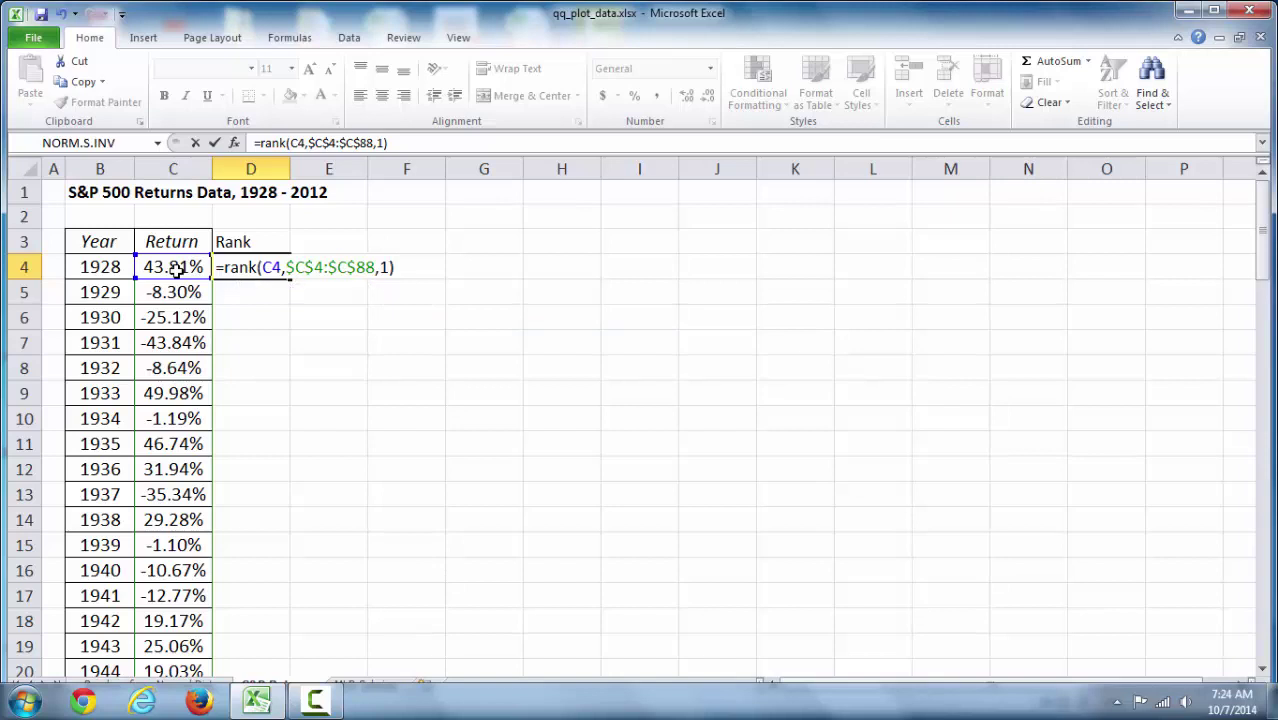
pyautogui.press('Return')
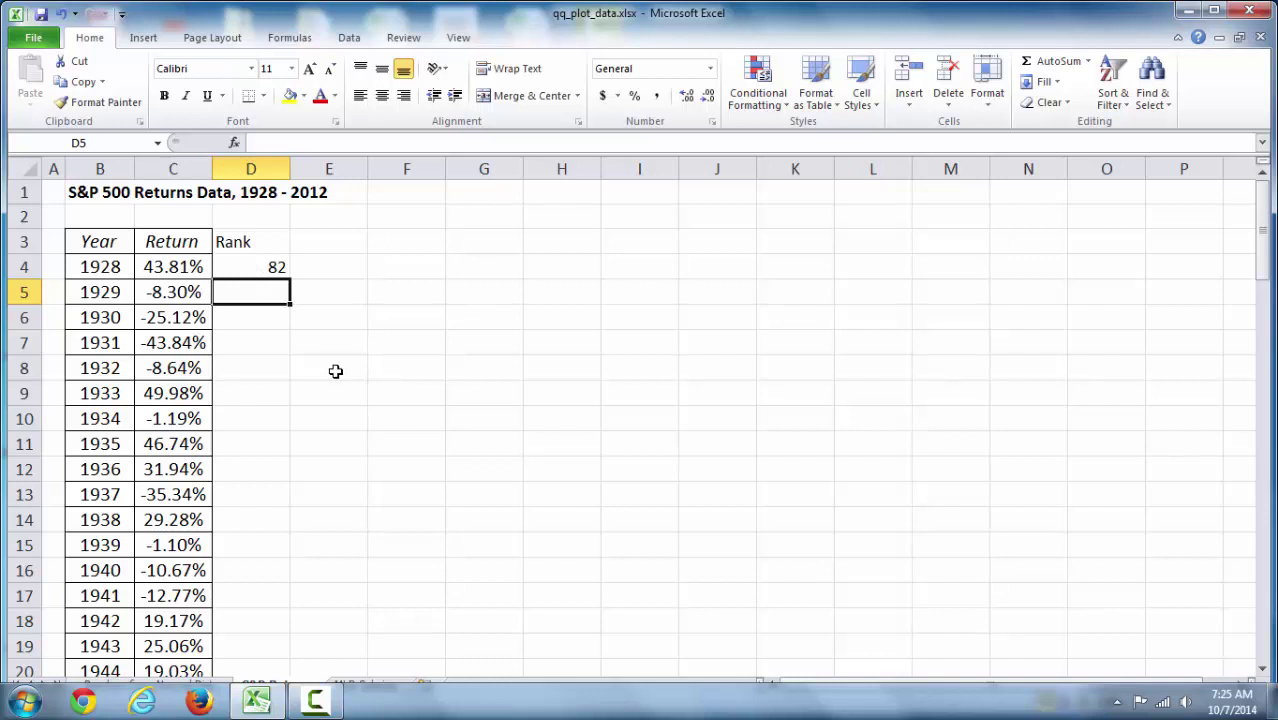
# - Fill the RANK formula from D4 down column D for every year's return
pyautogui.click(252, 267)
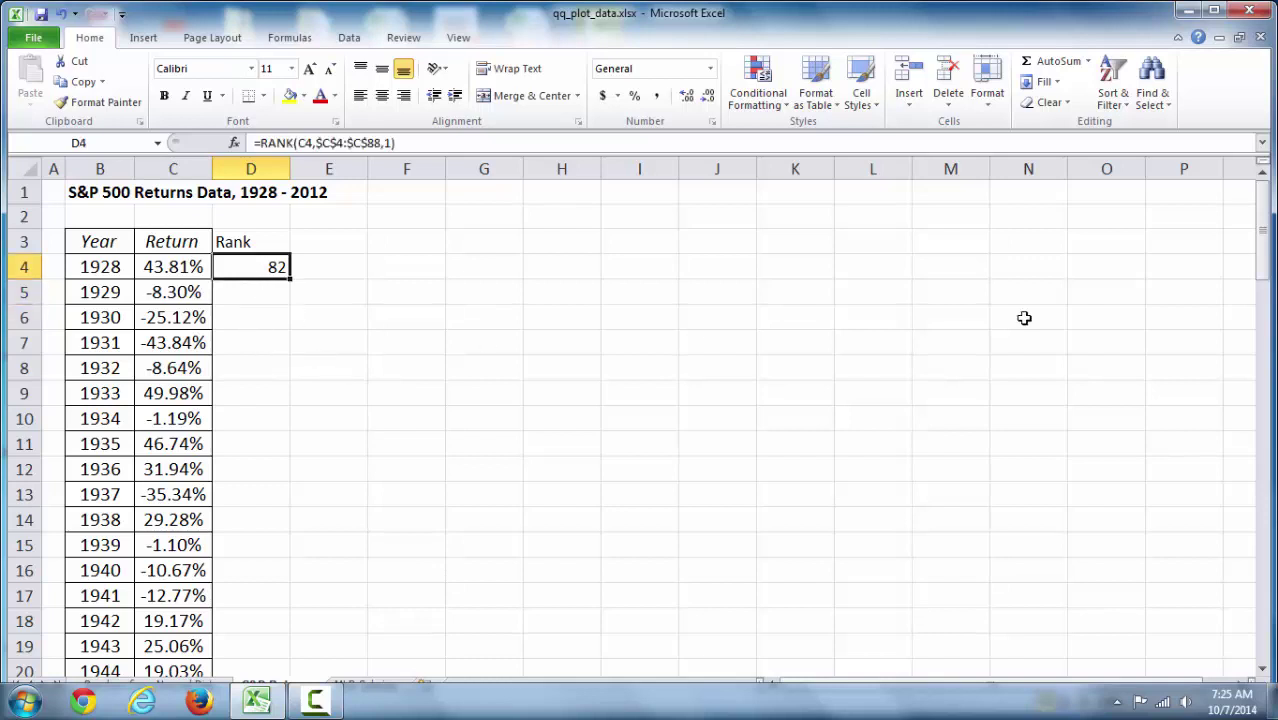
pyautogui.moveTo(1260, 175); pyautogui.dragTo(1255, 216)
pyautogui.doubleClick(288, 279)
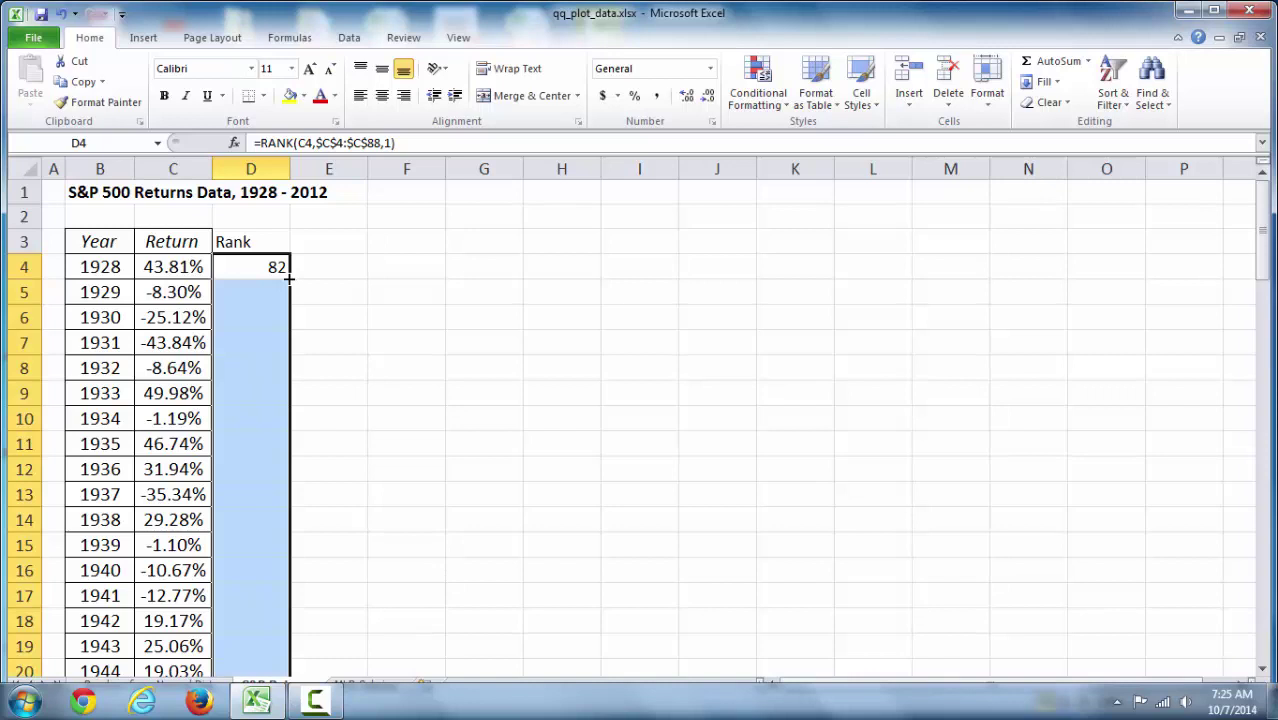
pyautogui.click(383, 368)
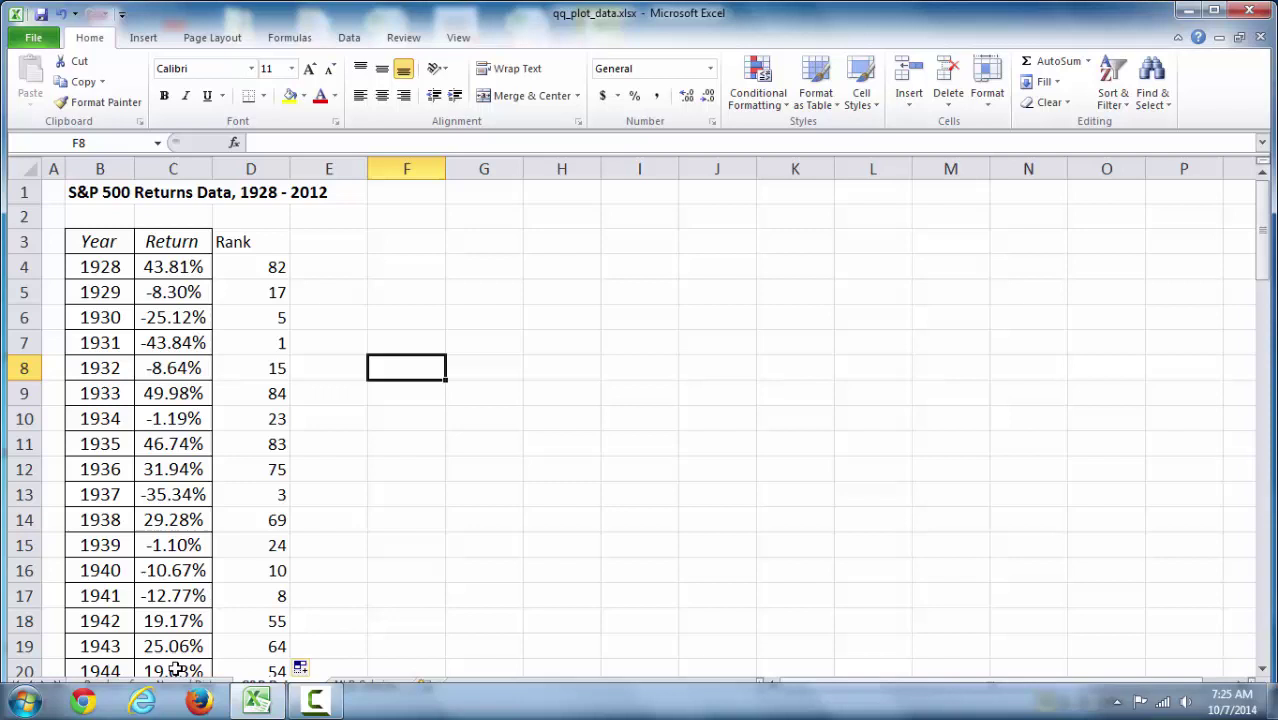
# - Type the heading Quantiles into cell E3
pyautogui.click(335, 249)
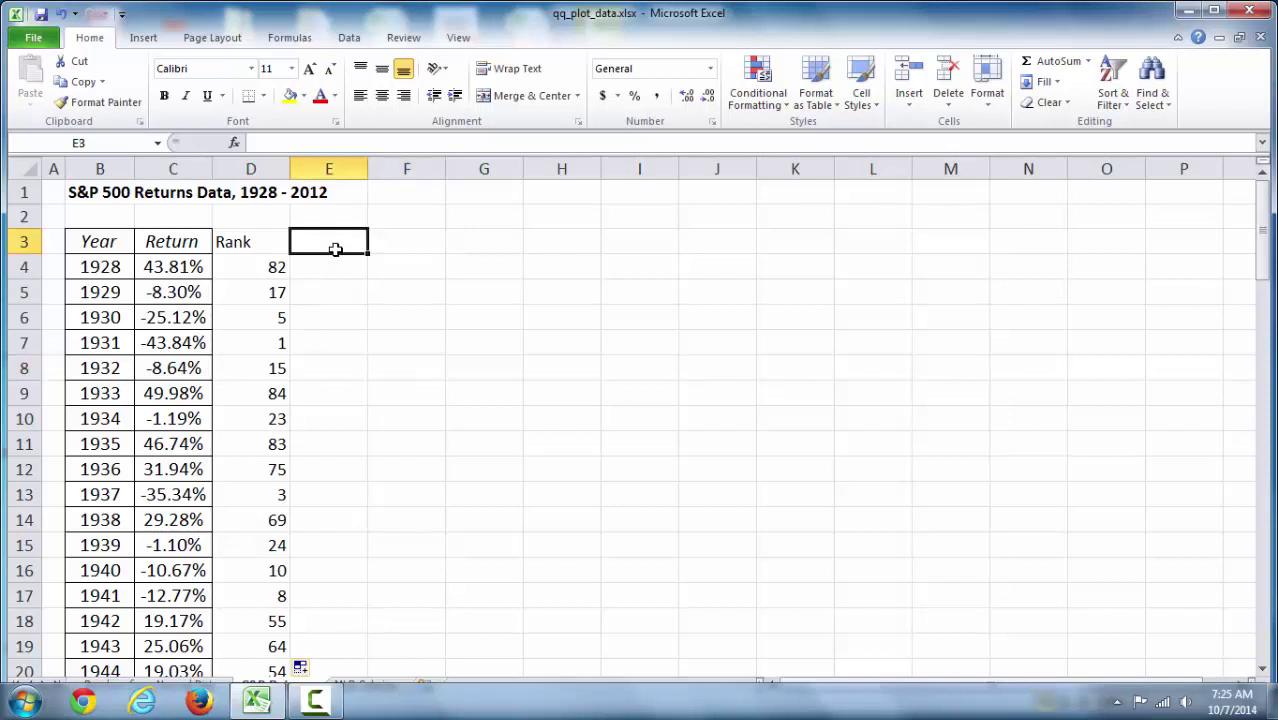
pyautogui.write('Quantiles')
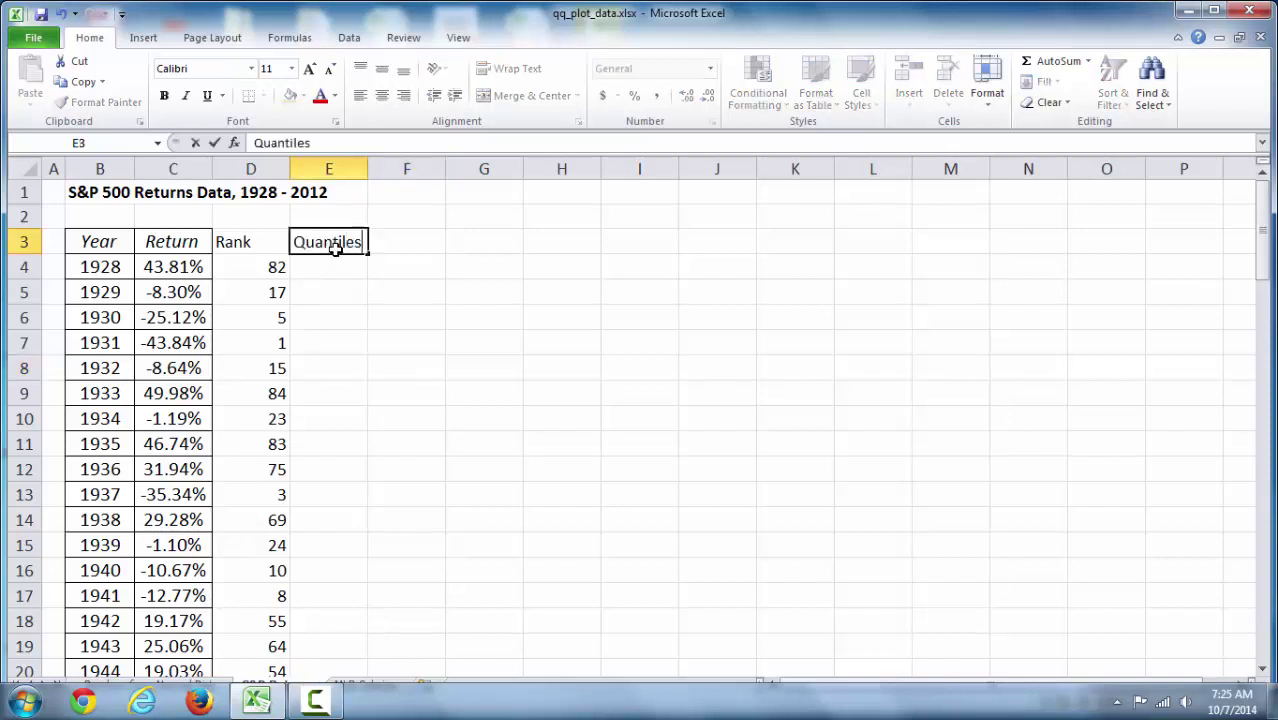
pyautogui.press('Return')
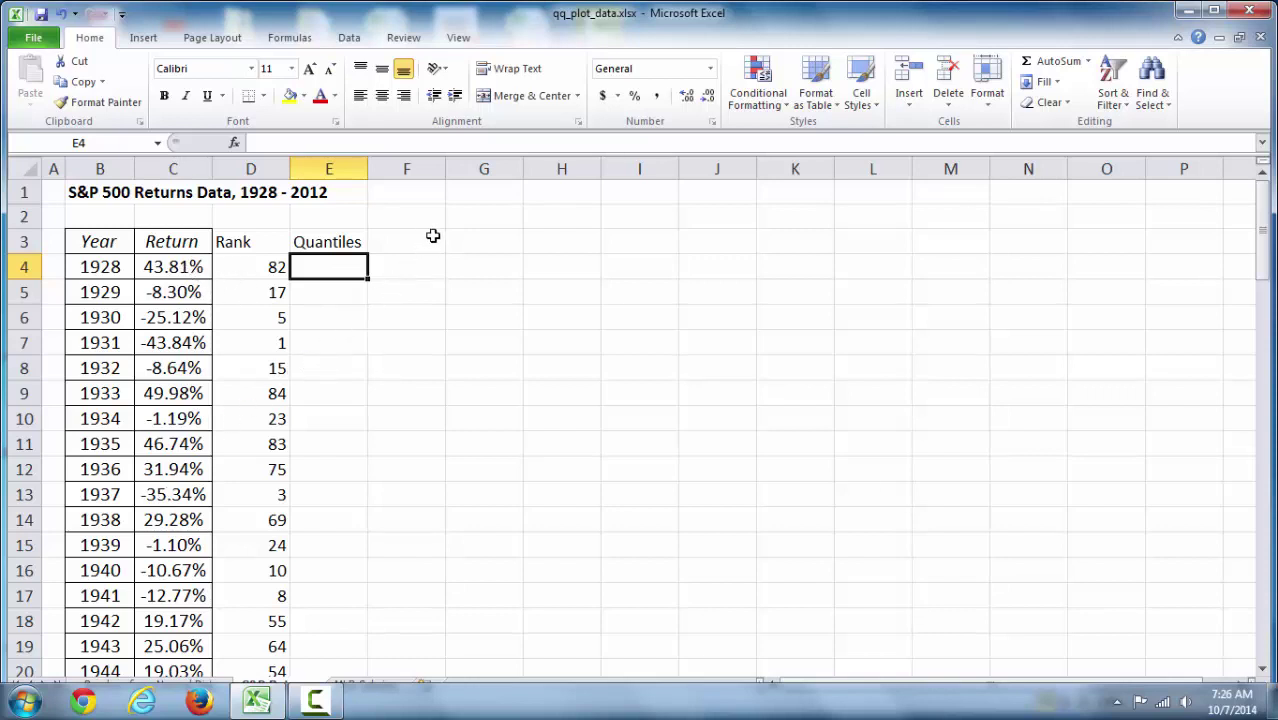
# - Label cell G1 '# of returns' and widen column G to fit it
pyautogui.click(462, 196)
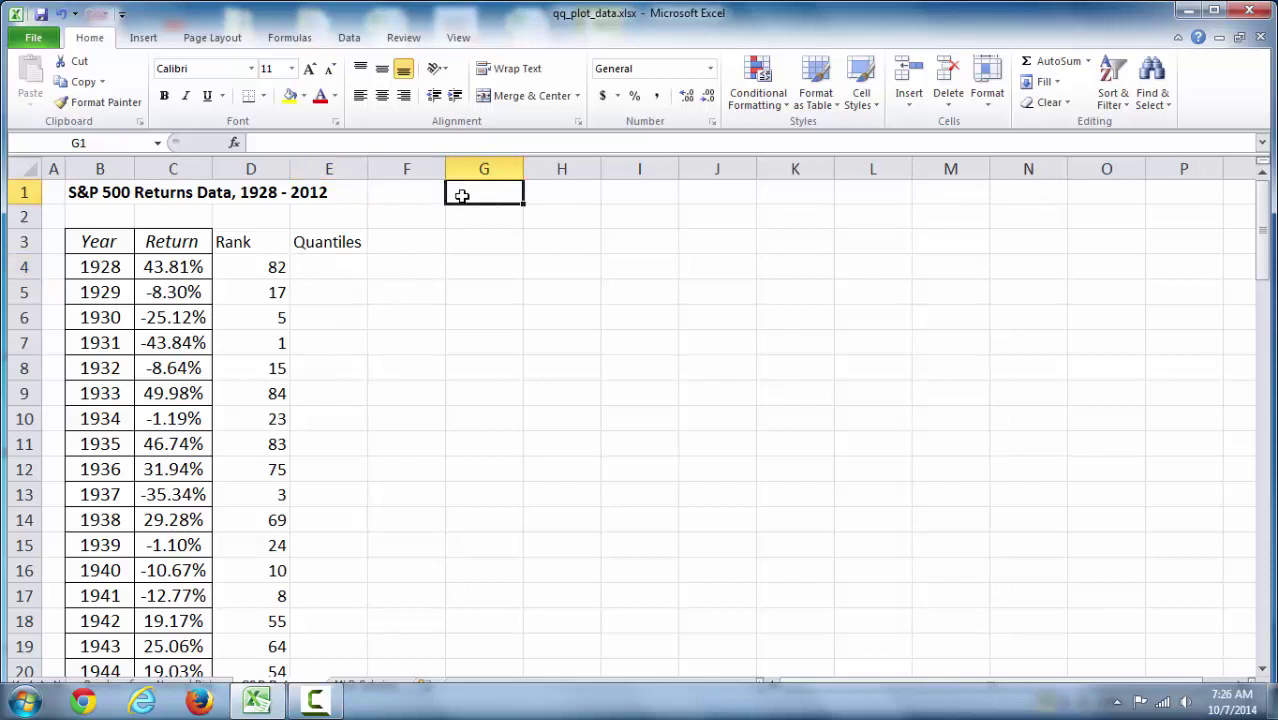
pyautogui.write('# of returns')
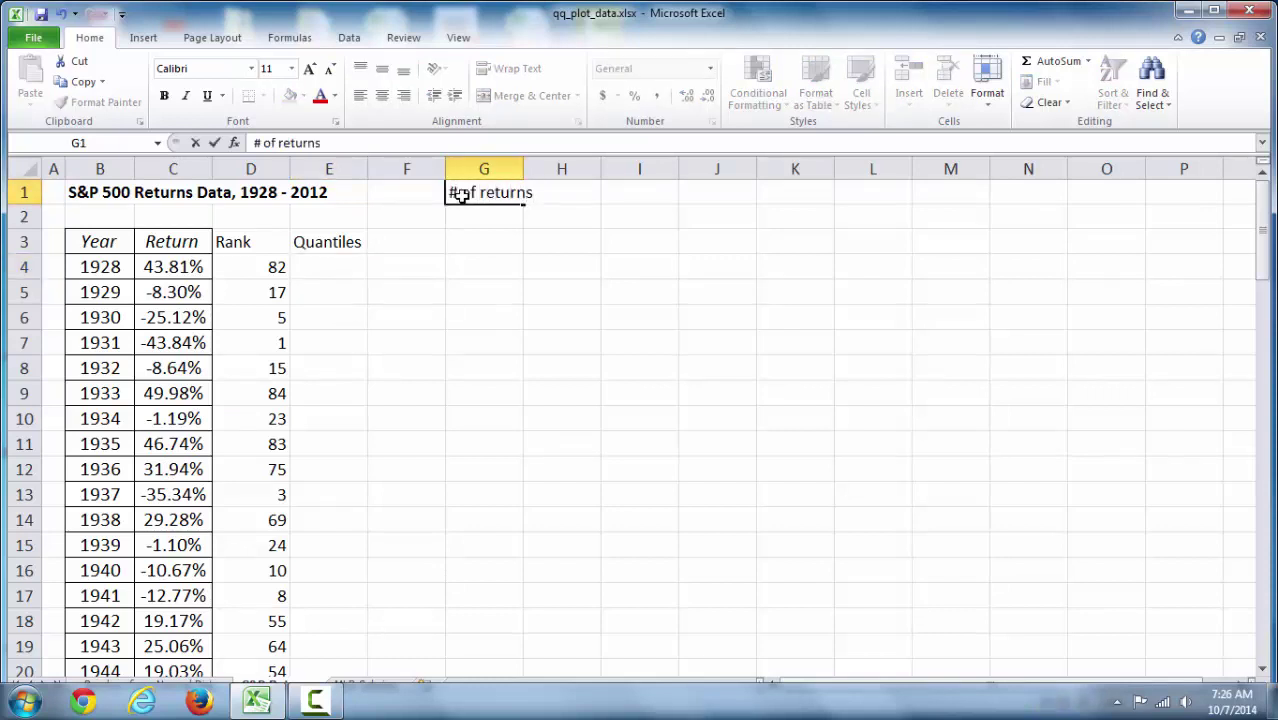
pyautogui.press('Return')
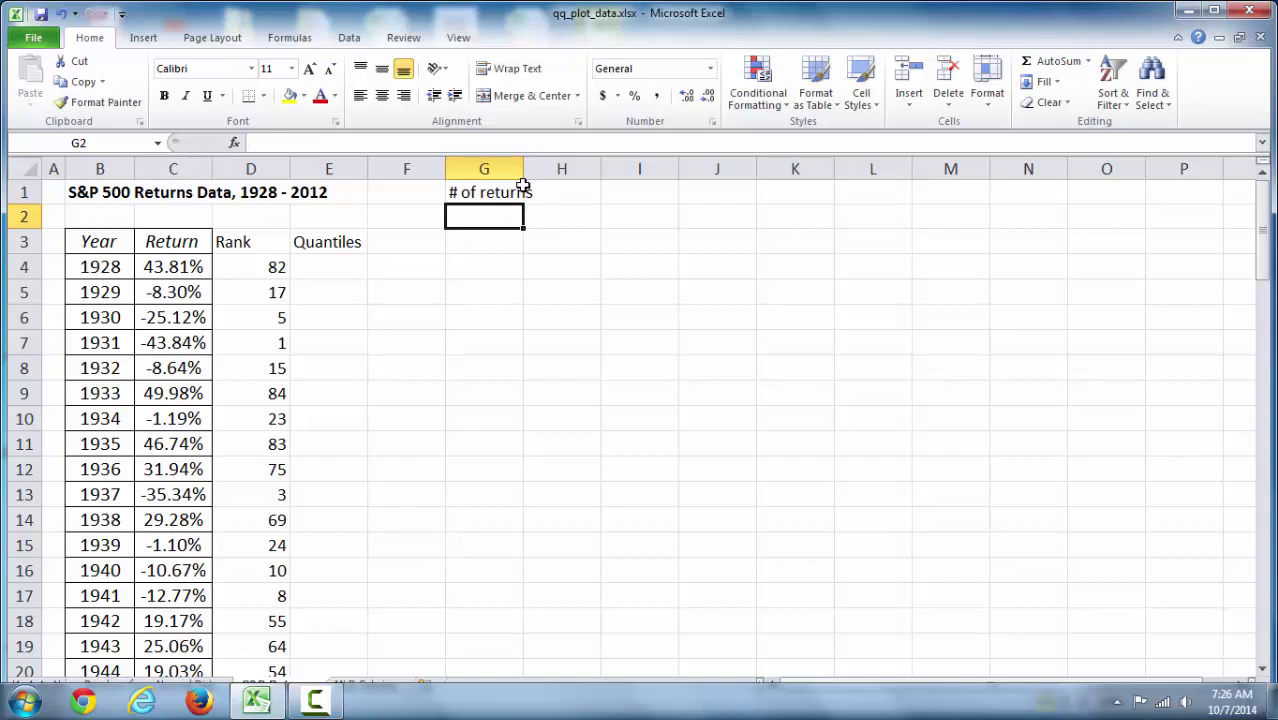
pyautogui.moveTo(523, 169); pyautogui.dragTo(539, 169)
# - Enter =COUNT(C4:C88) in H1 to count the returns, giving 85
pyautogui.click(584, 191)
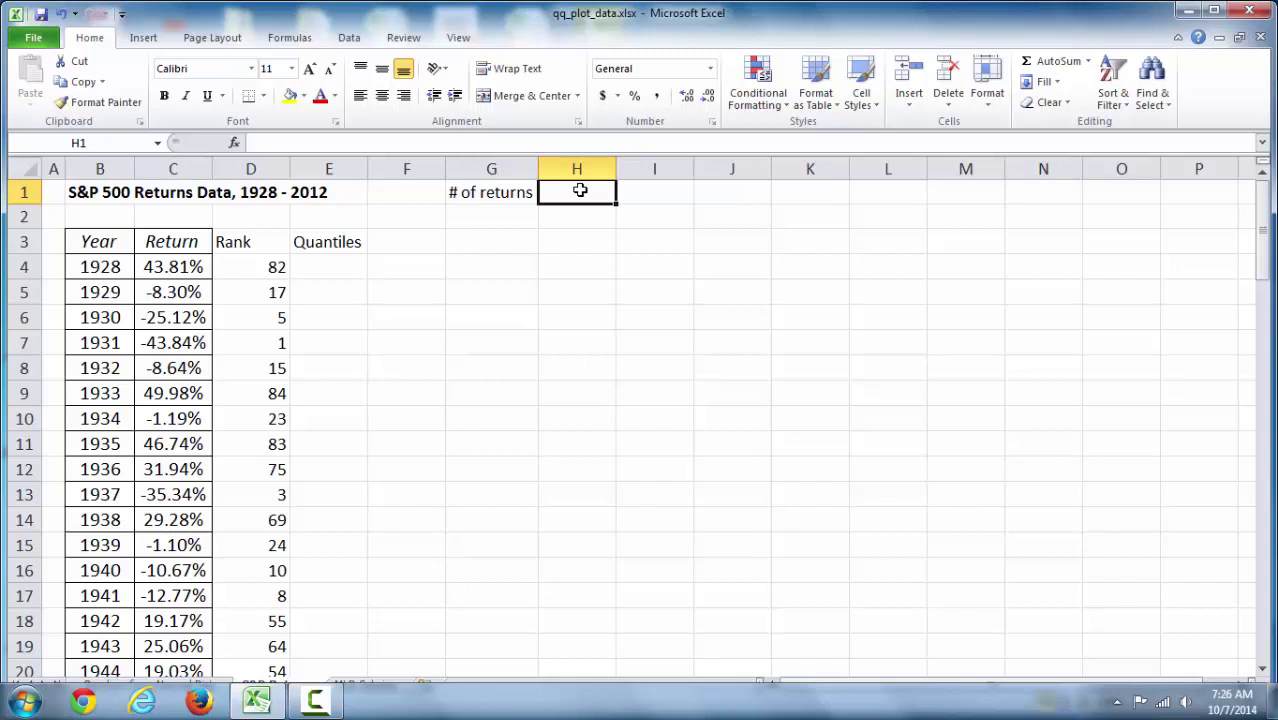
pyautogui.write('=')
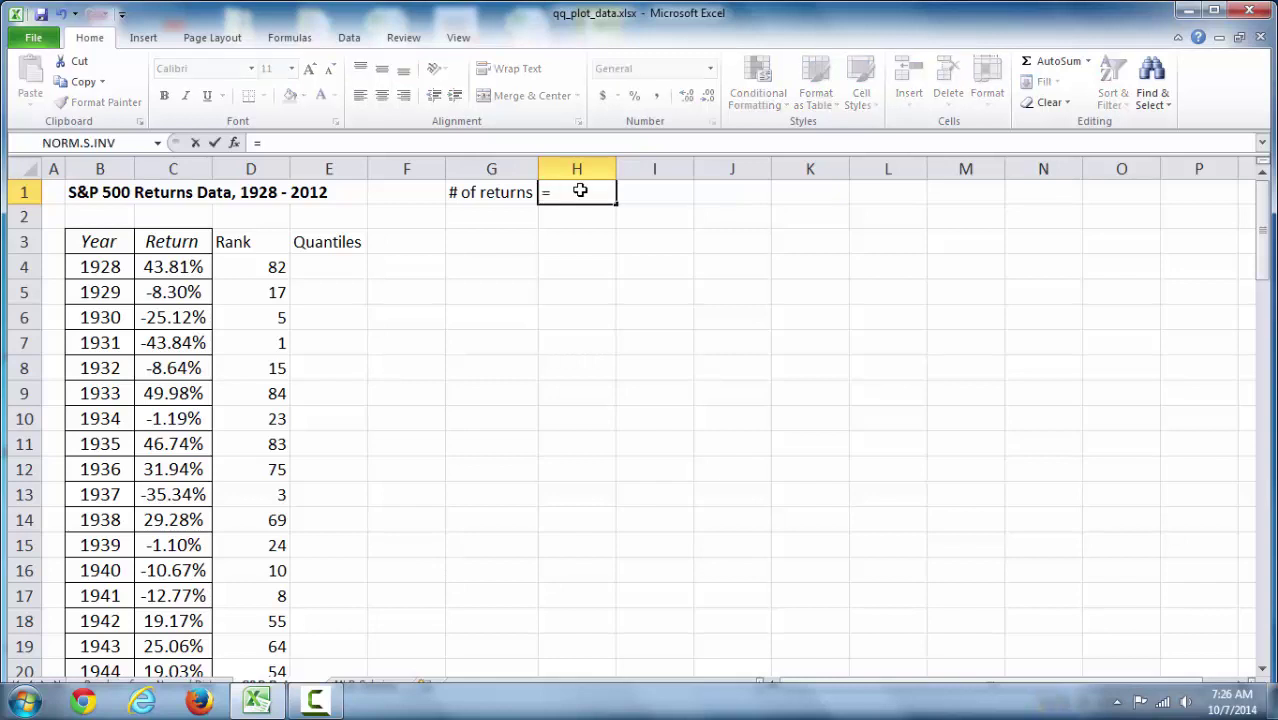
pyautogui.write('count(')
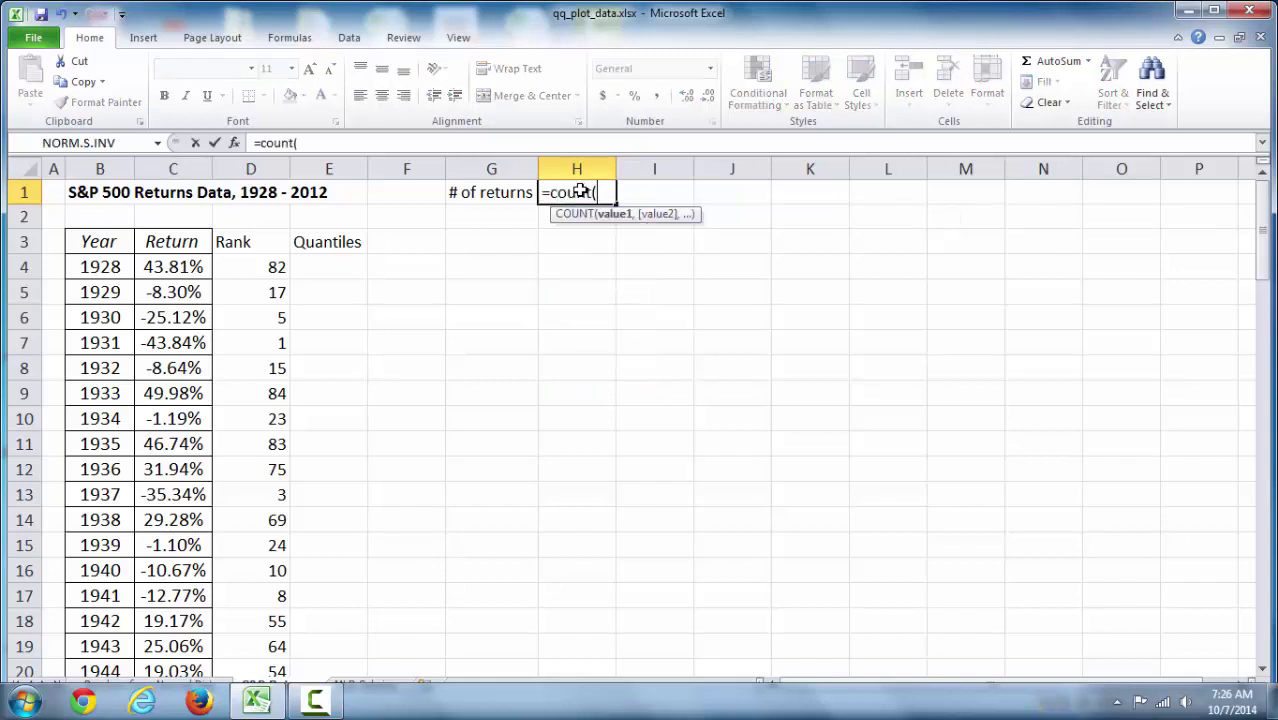
pyautogui.click(176, 266)
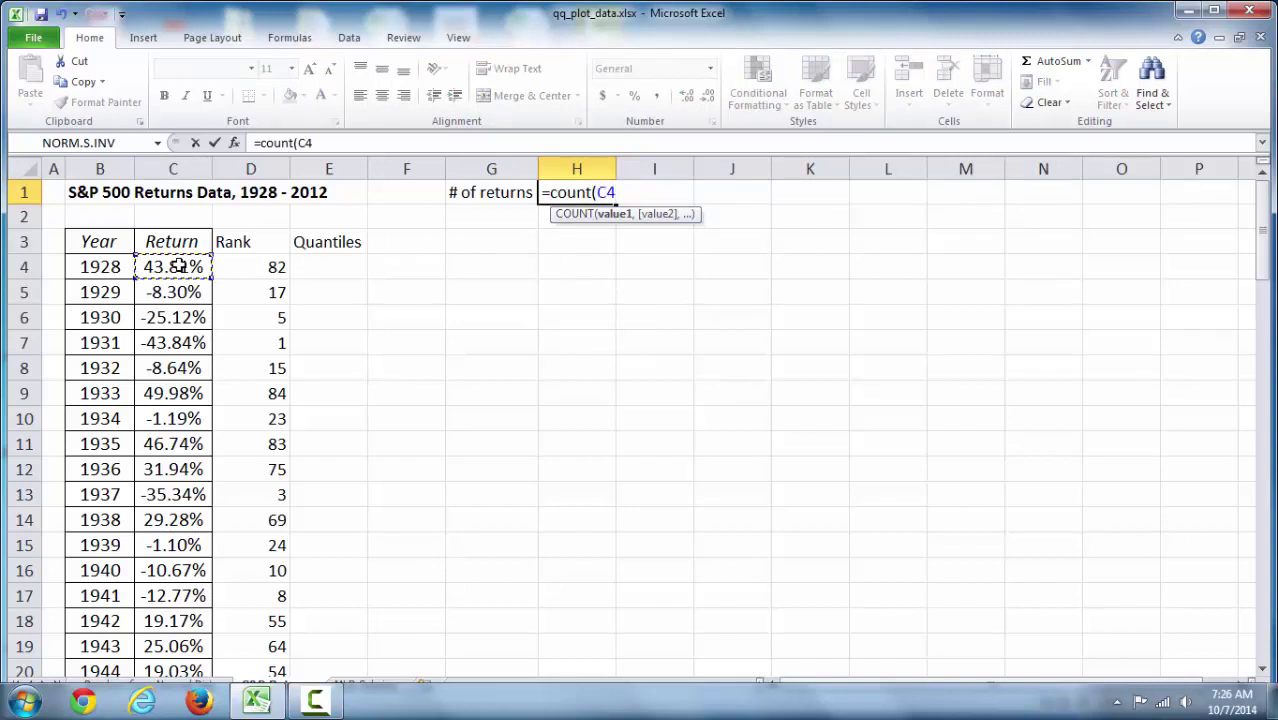
pyautogui.hotkey('ctrl', 'shift', 'Down')
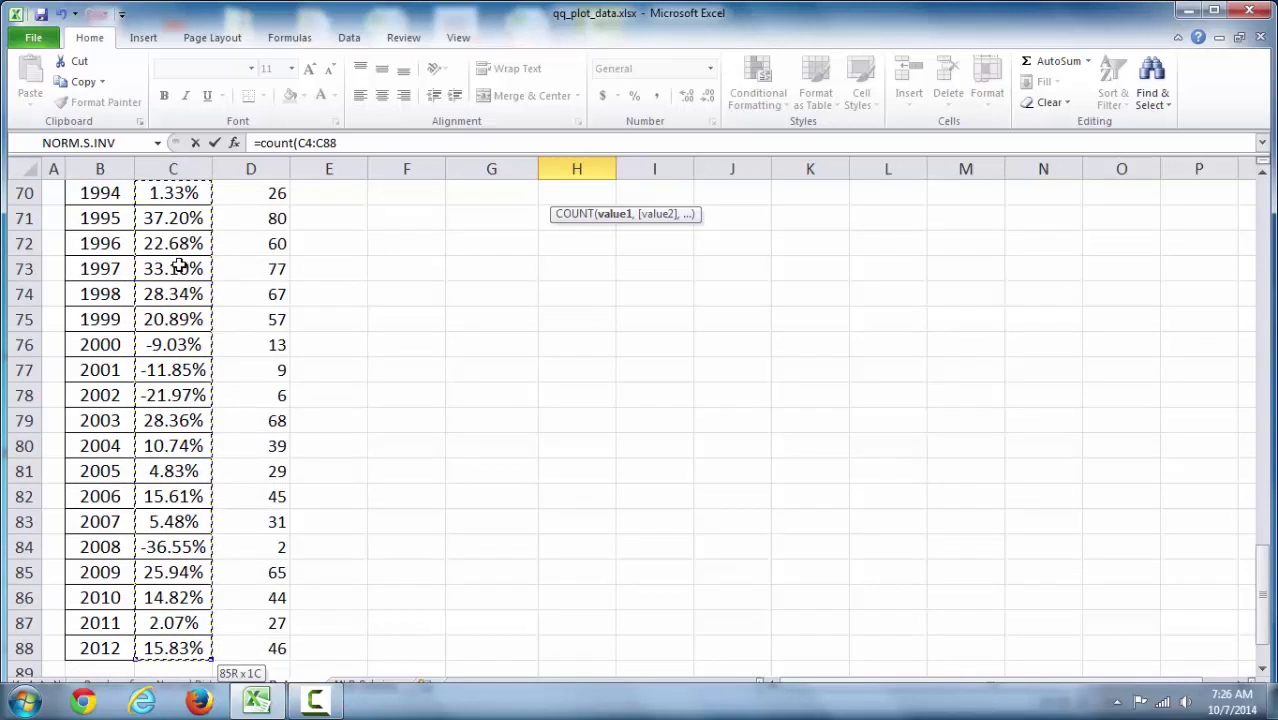
pyautogui.write(')')
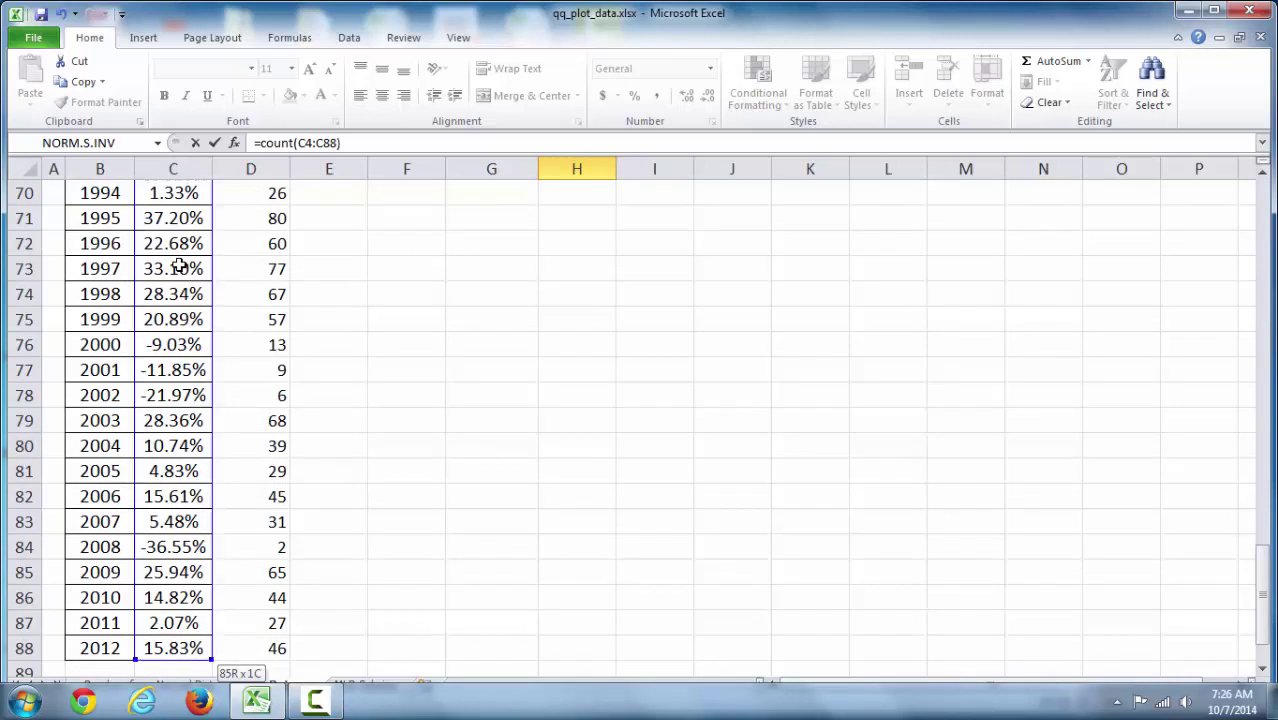
pyautogui.press('Return')
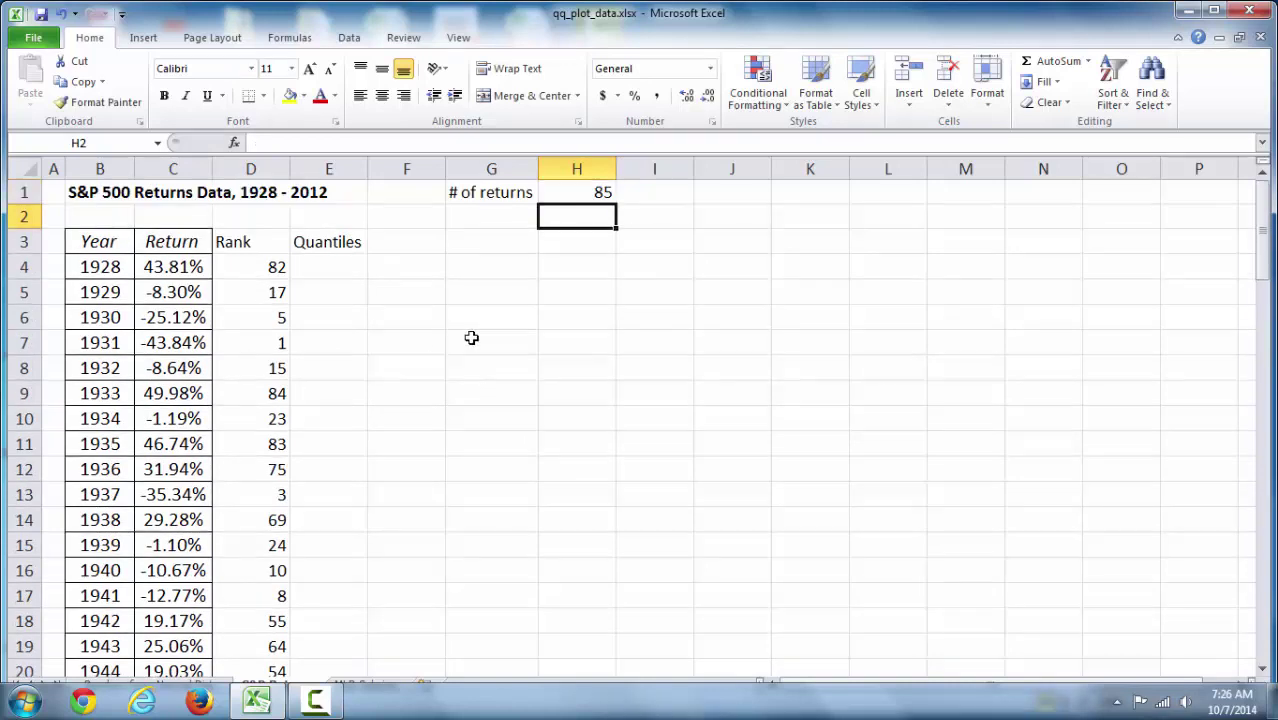
pyautogui.click(574, 194)
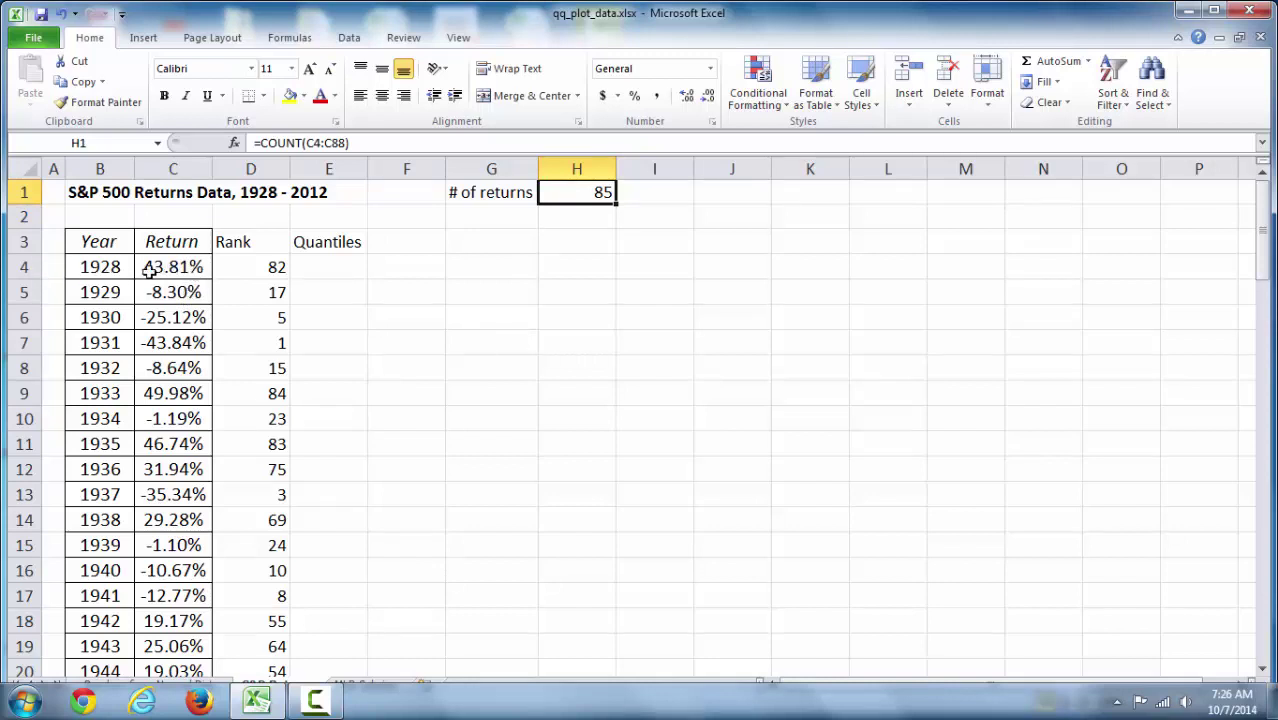
pyautogui.moveTo(1268, 248); pyautogui.dragTo(1248, 230)
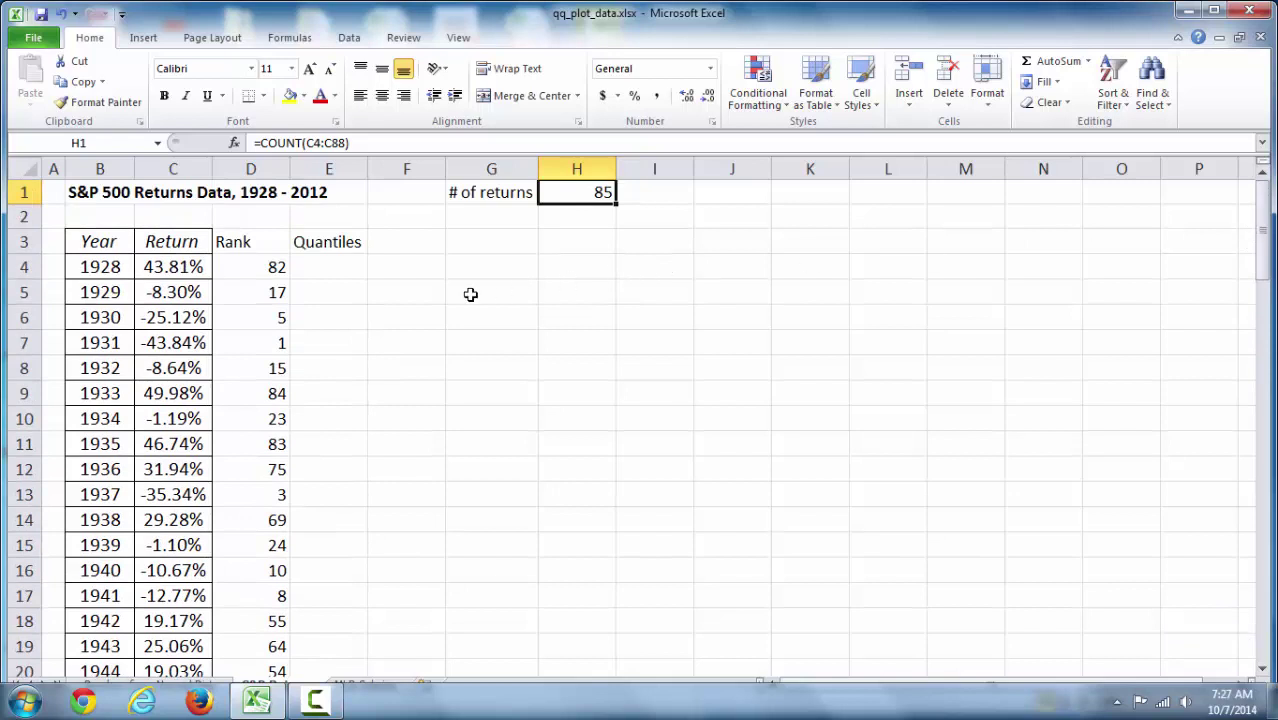
pyautogui.click(350, 268)
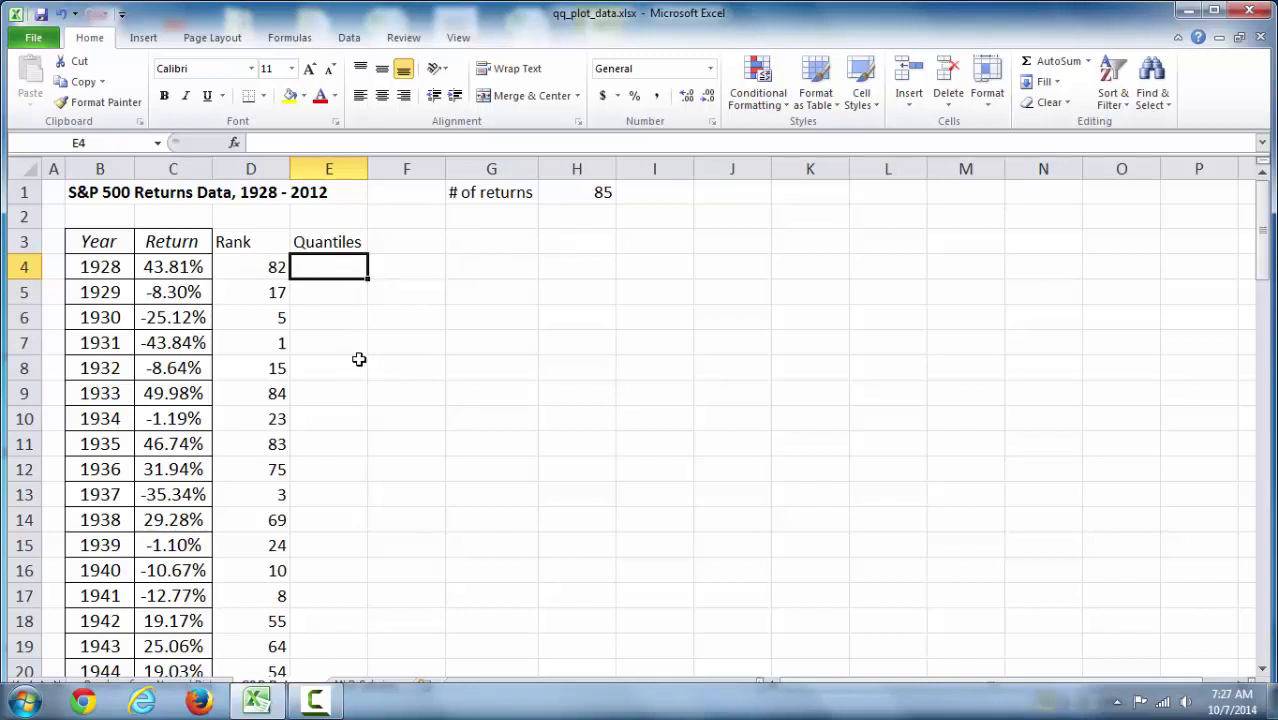
# - Enter =D4/86 in E4 and fill it down column E, giving 0.95349 for 1928
pyautogui.write('=')
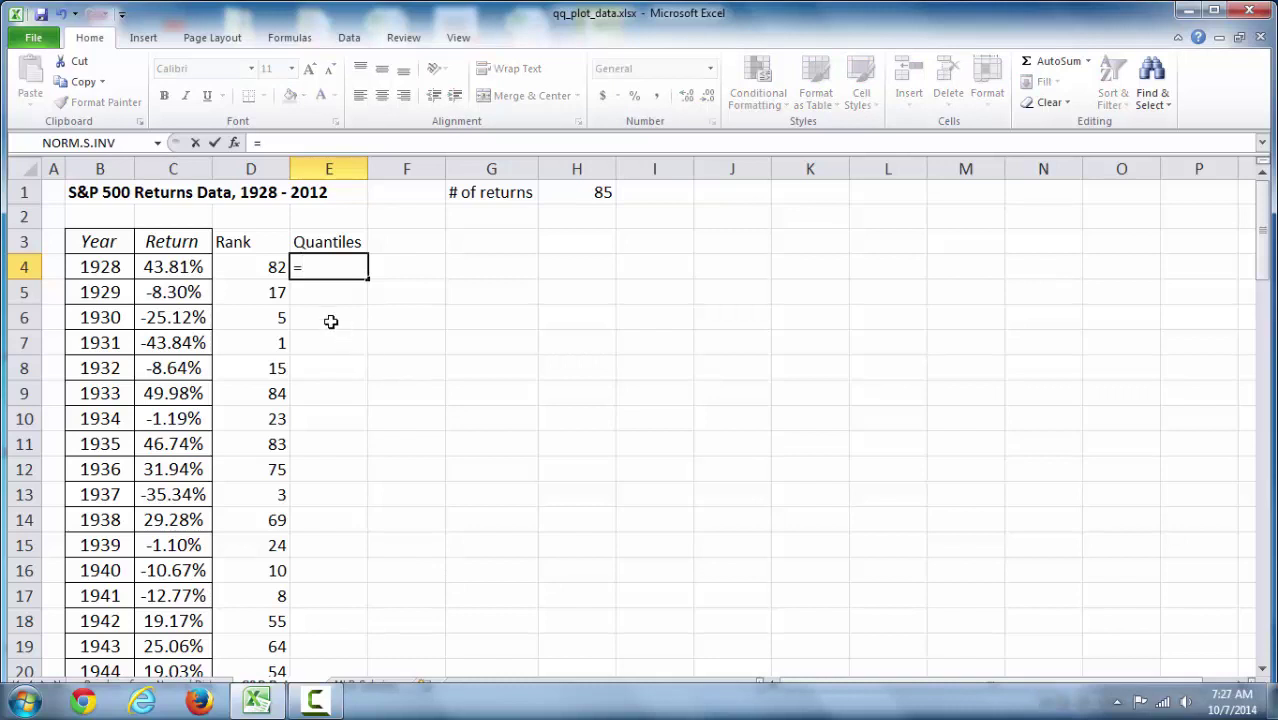
pyautogui.click(262, 266)
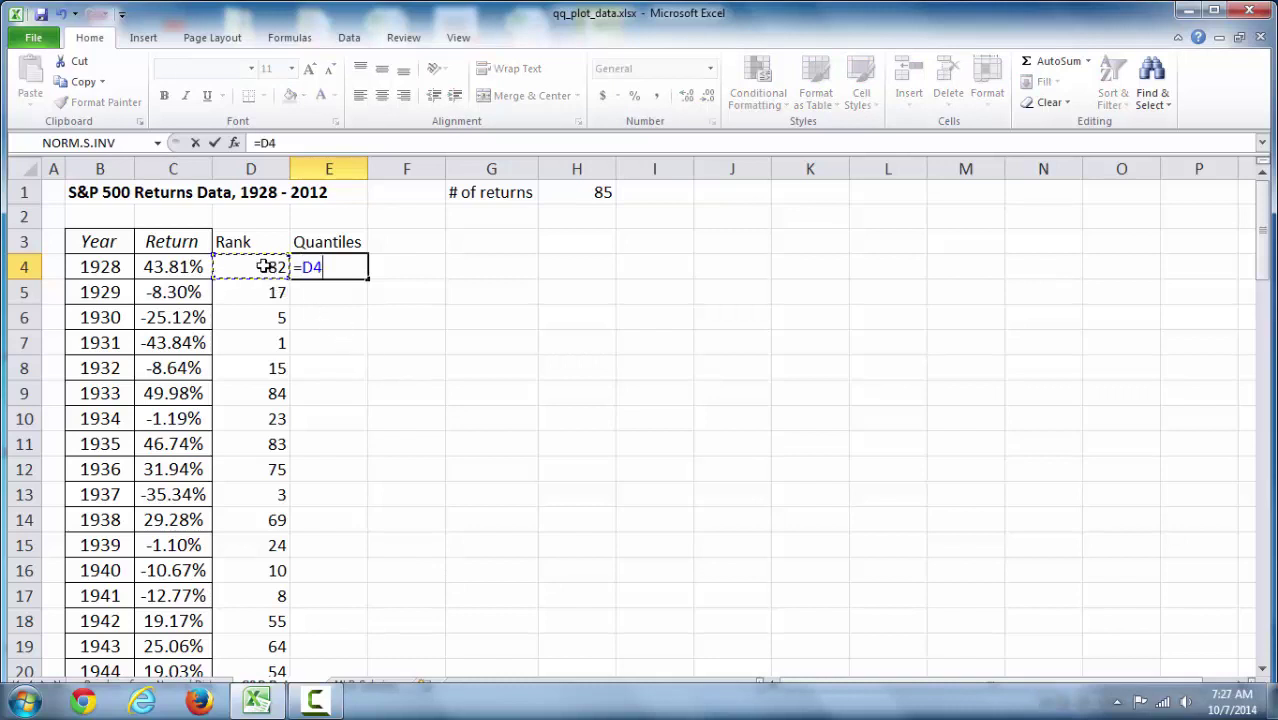
pyautogui.write('/86')
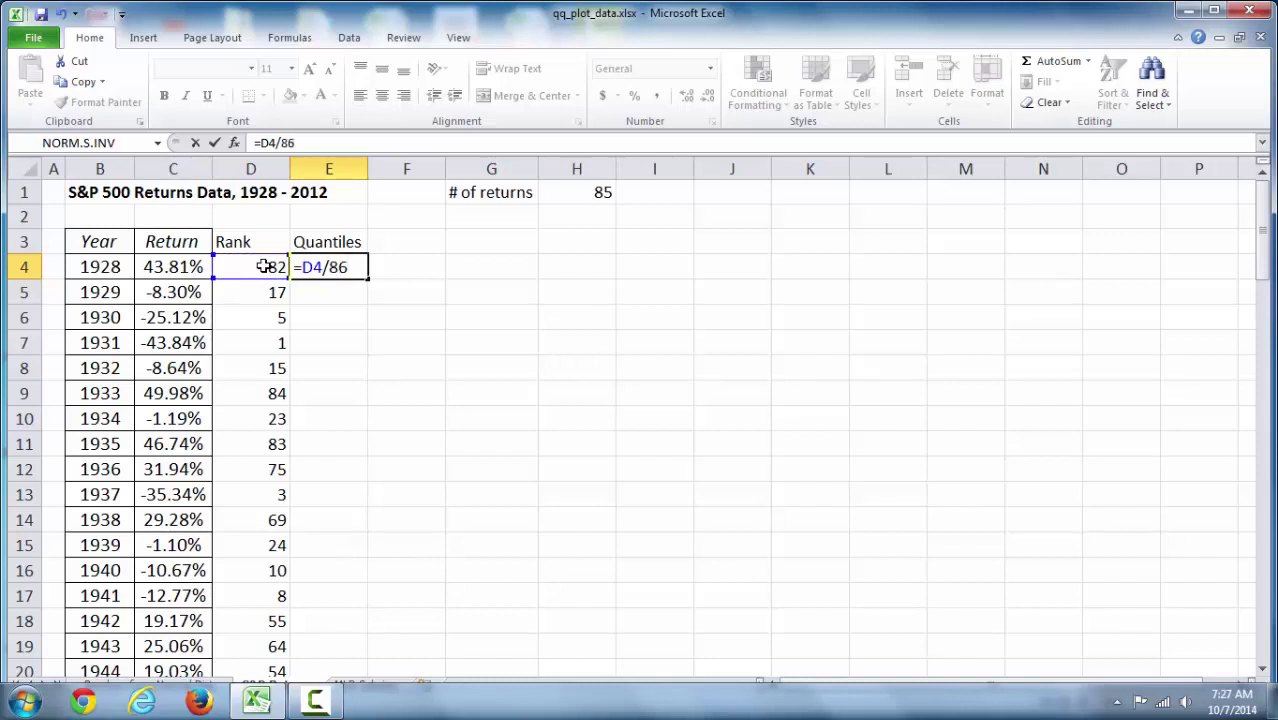
pyautogui.press('Return')
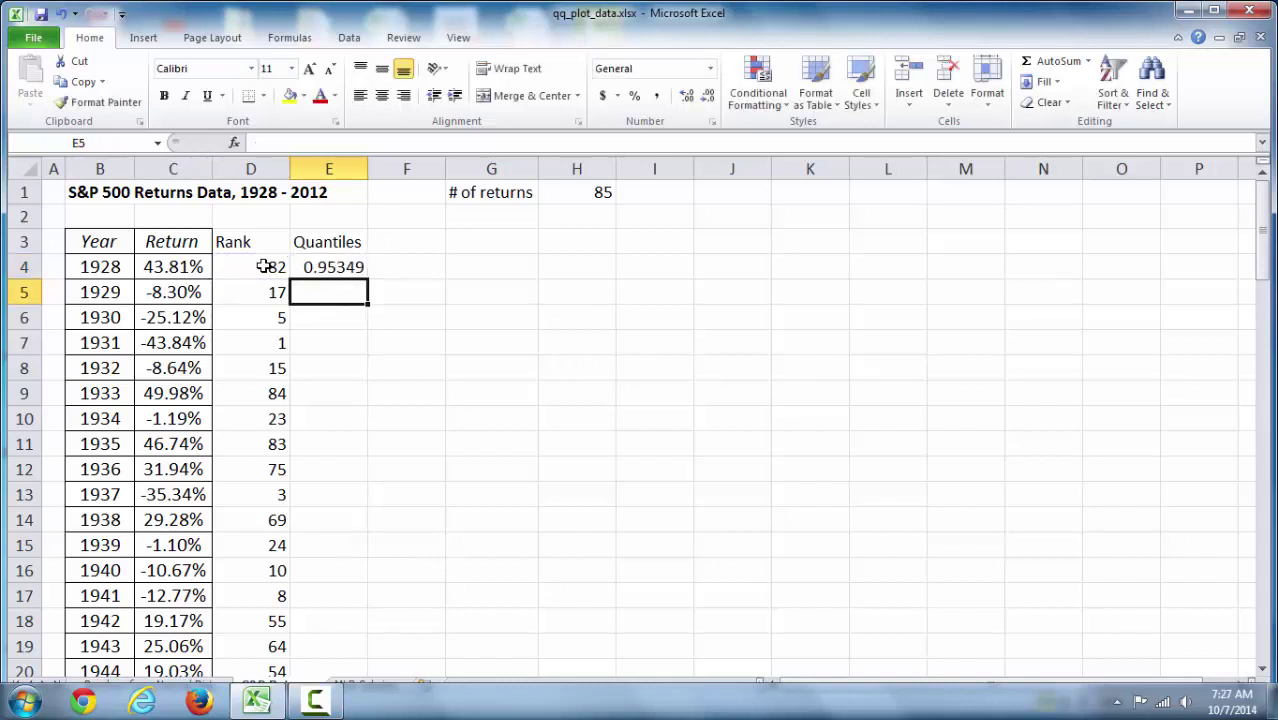
pyautogui.click(344, 267)
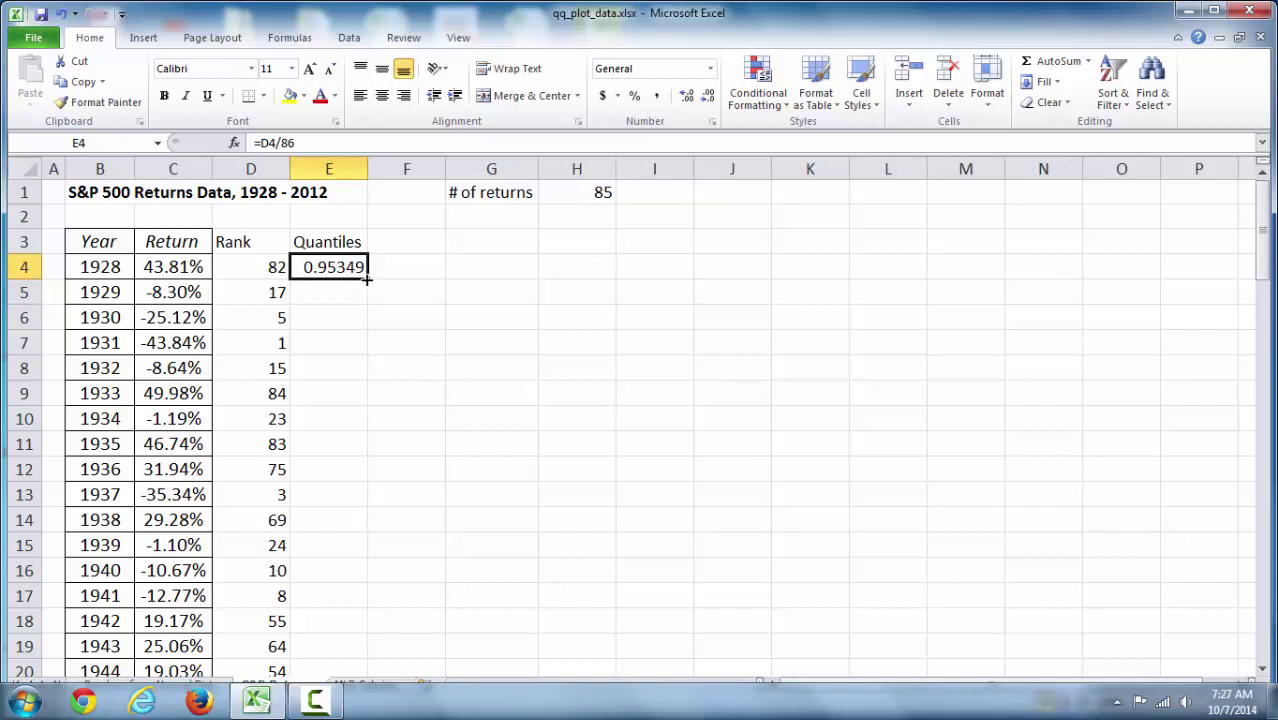
pyautogui.doubleClick(366, 280)
pyautogui.click(446, 349)
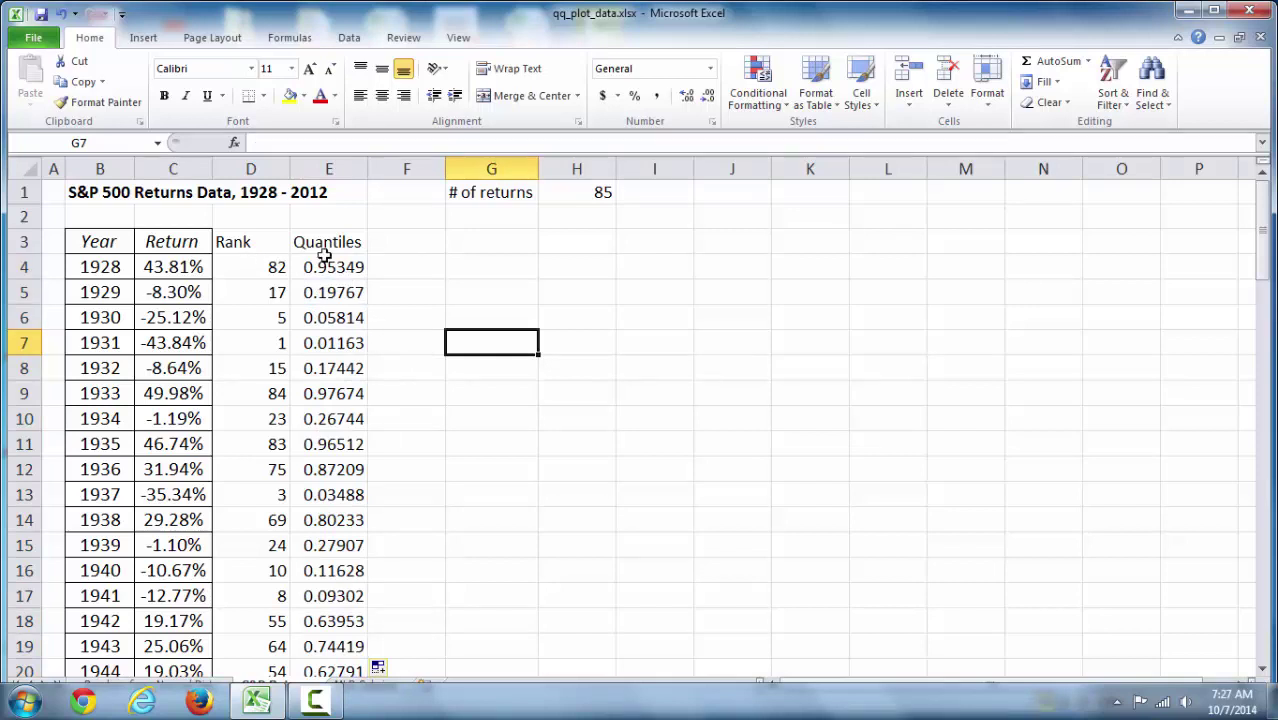
pyautogui.click(427, 252)
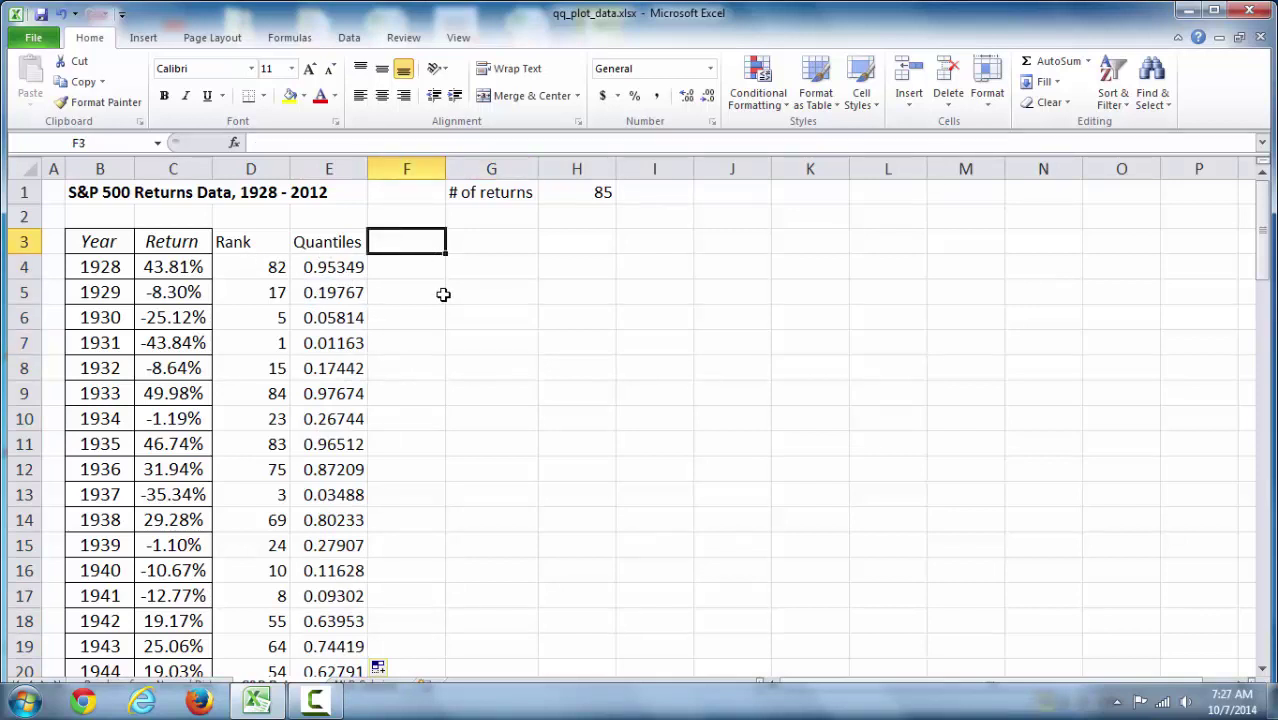
# - Enter the heading z-value in cell F3
pyautogui.write('z-vla')
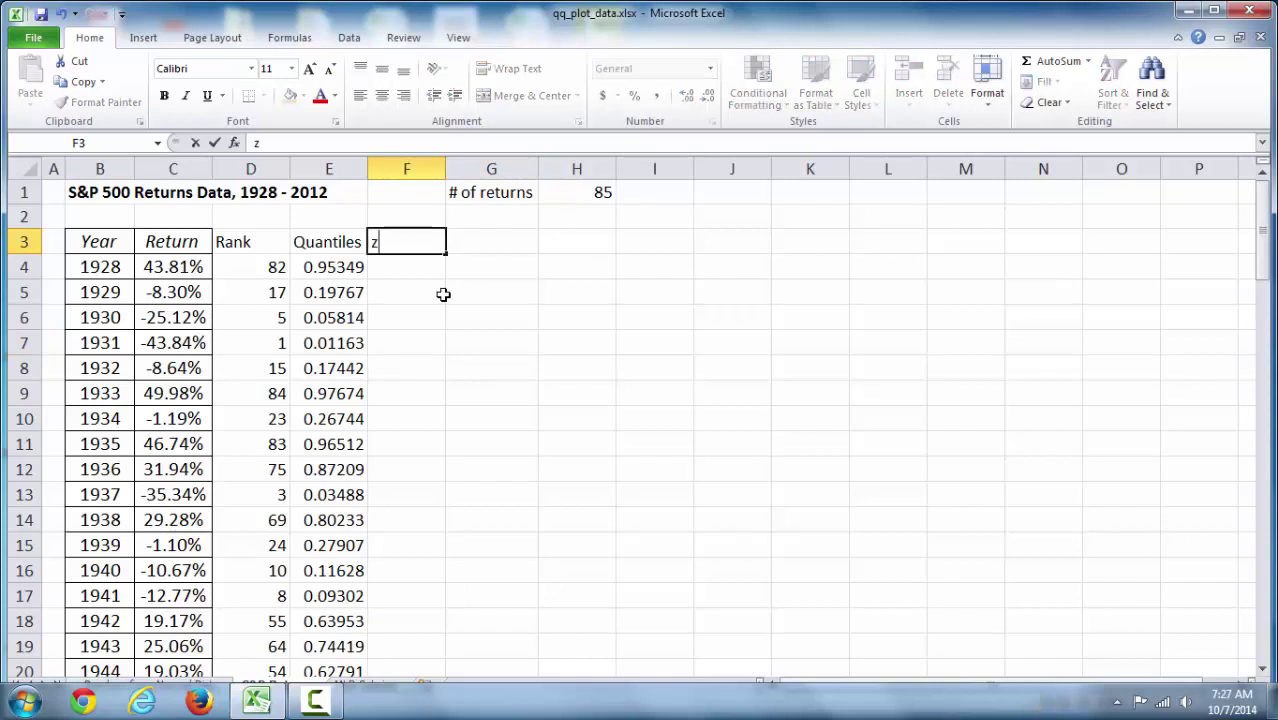
pyautogui.press('BackSpace')
pyautogui.press('BackSpace')
pyautogui.write('alue')
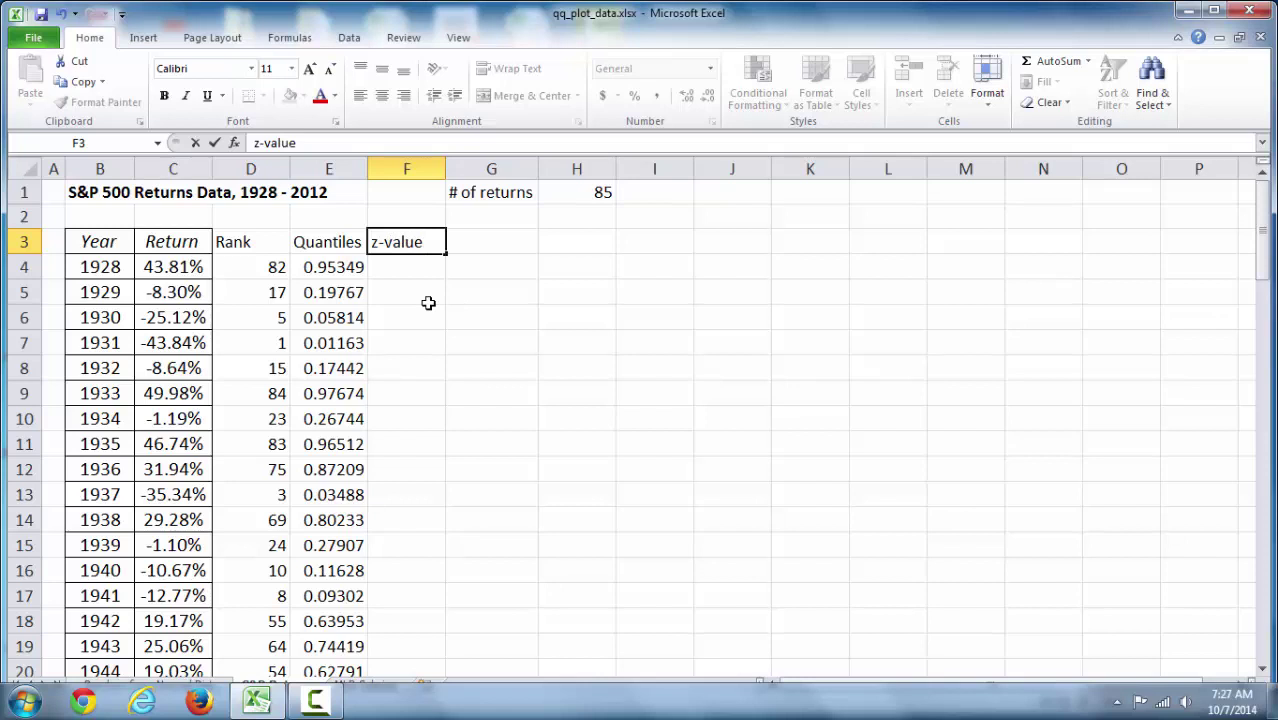
pyautogui.press('Return')
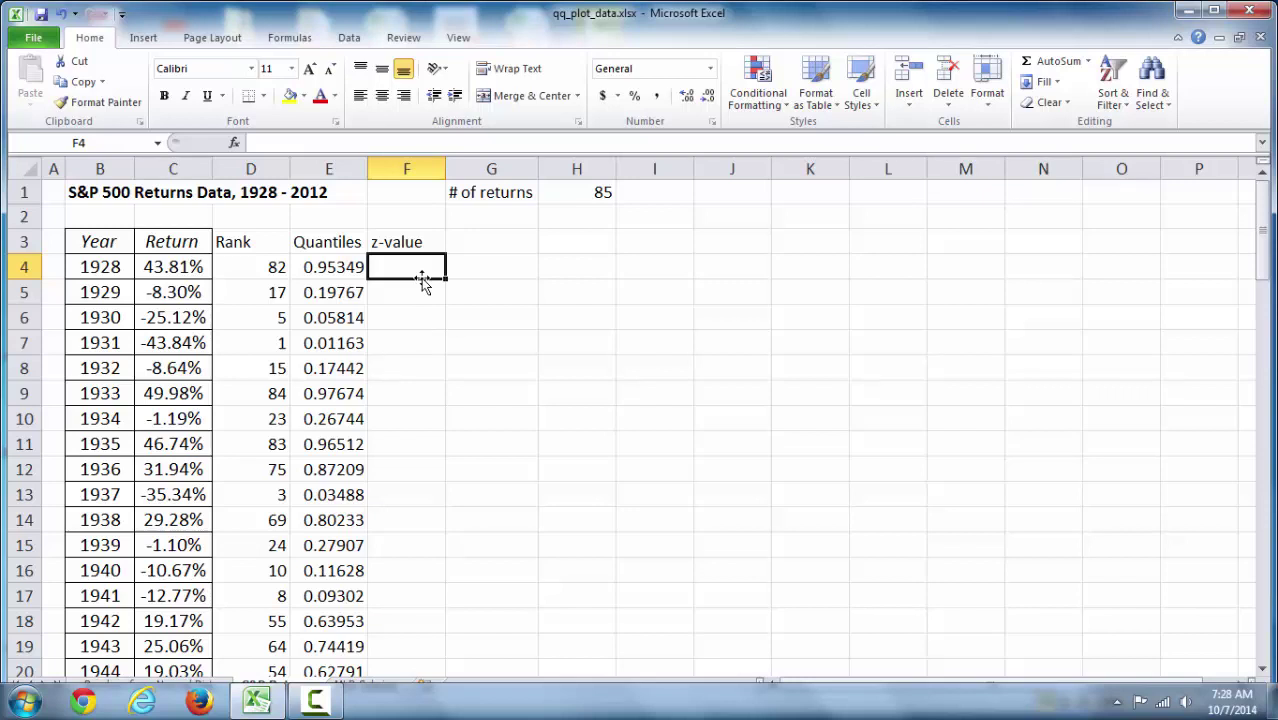
# - In F4 enter =NORM.S.INV(E4), returning 1.67966 for 1928
pyautogui.write('=norn')
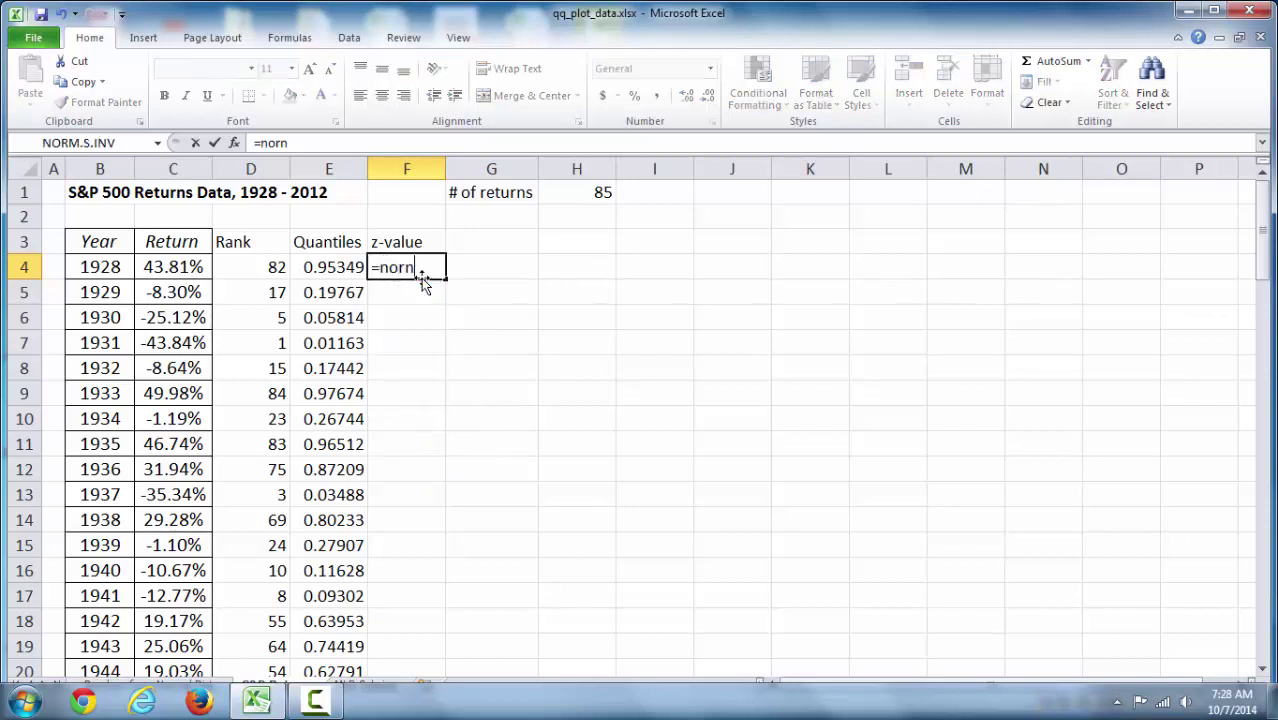
pyautogui.press('BackSpace')
pyautogui.write('m.s')
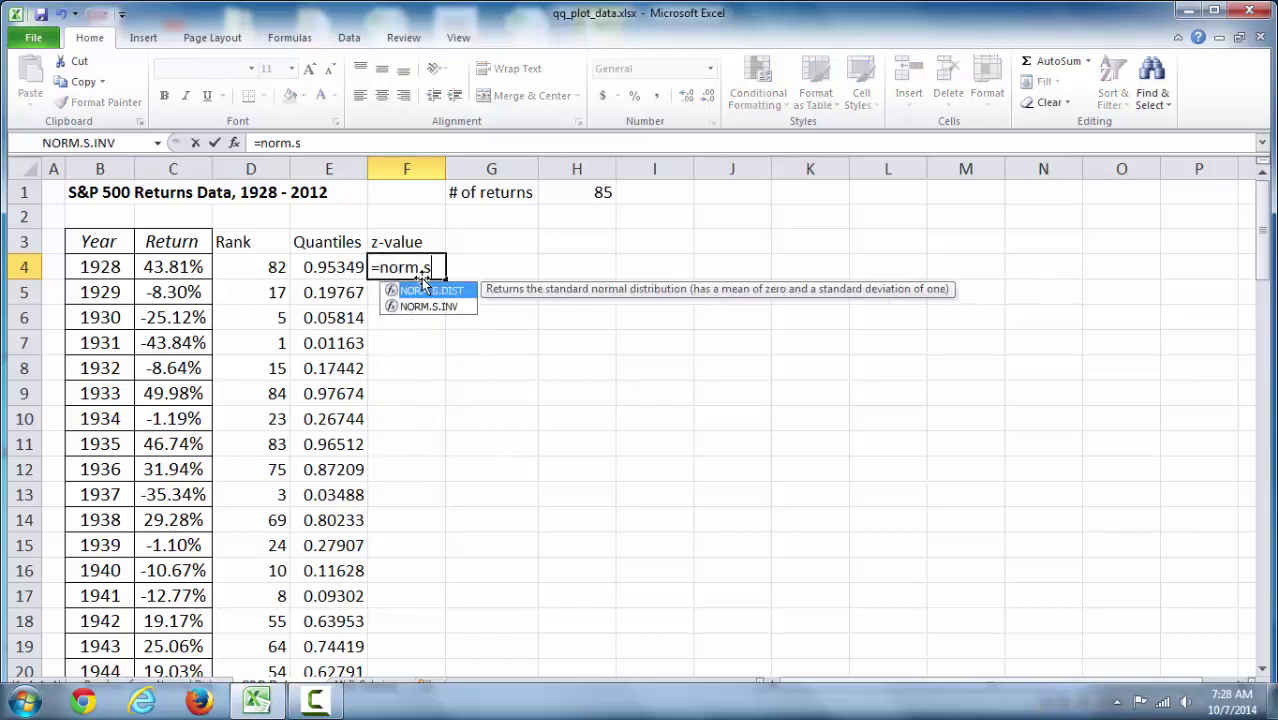
pyautogui.write('.inv')
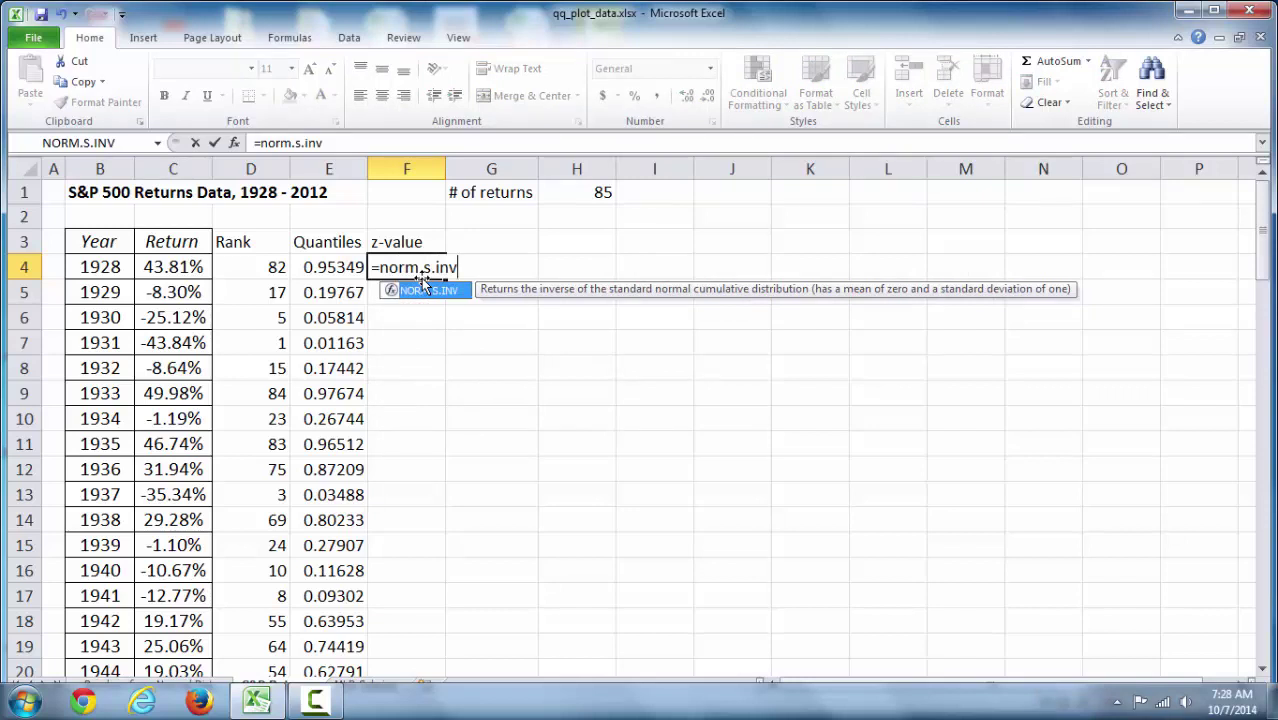
pyautogui.write('(')
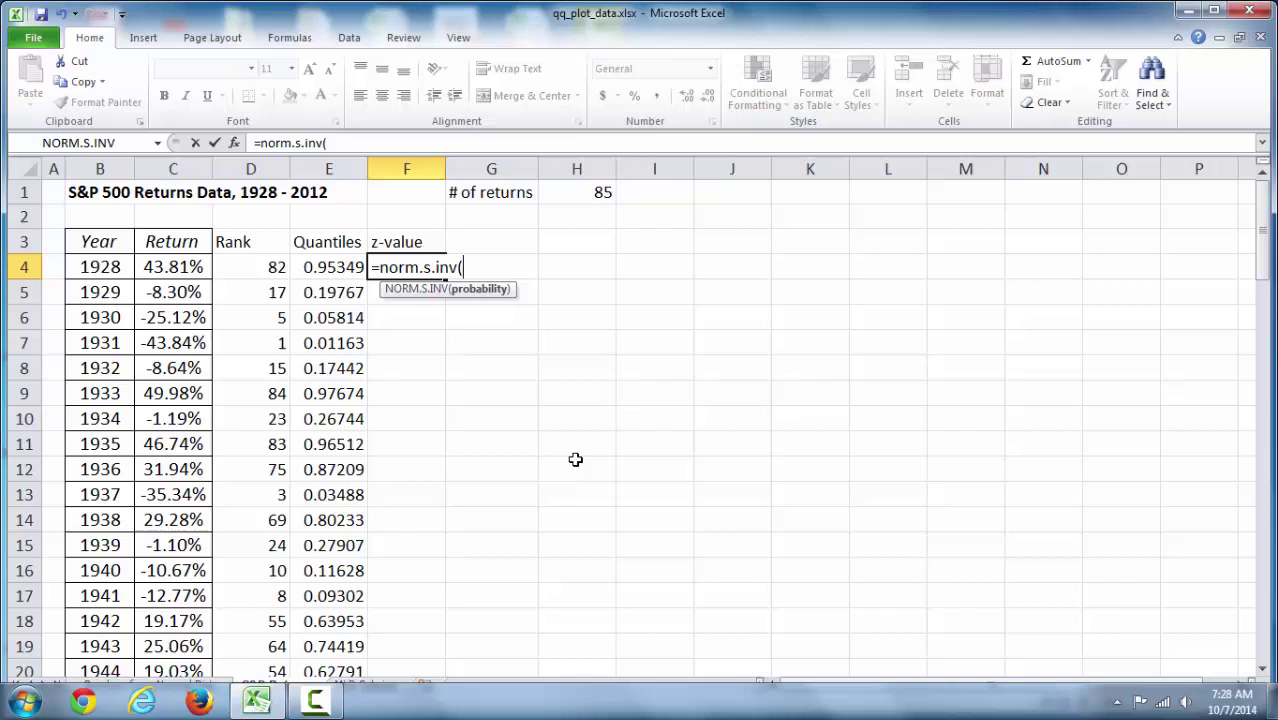
pyautogui.click(337, 267)
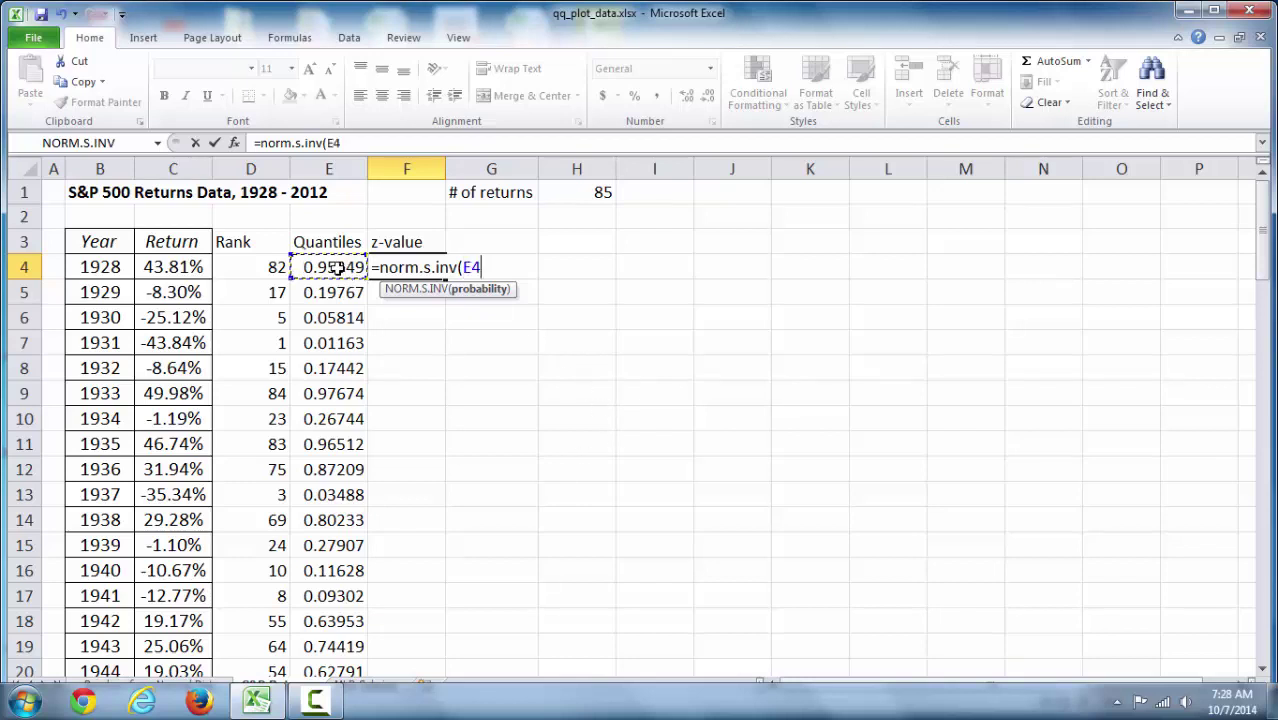
pyautogui.write(')')
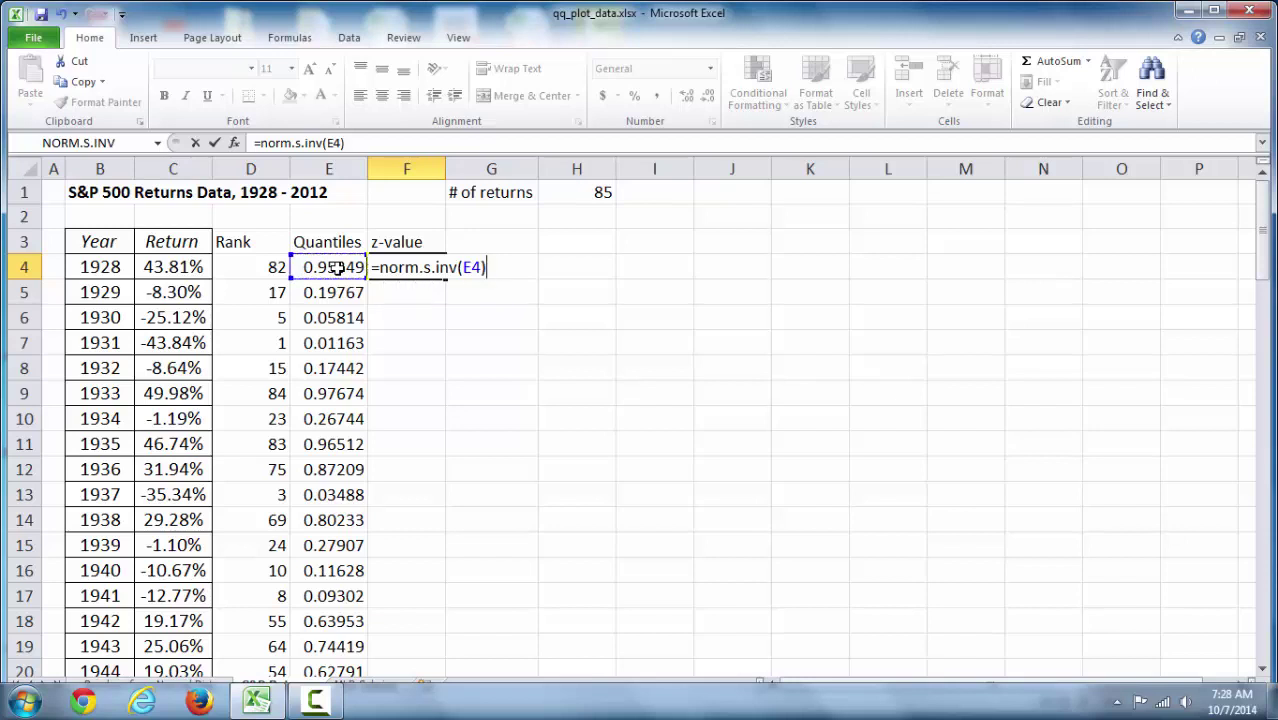
pyautogui.press('Return')
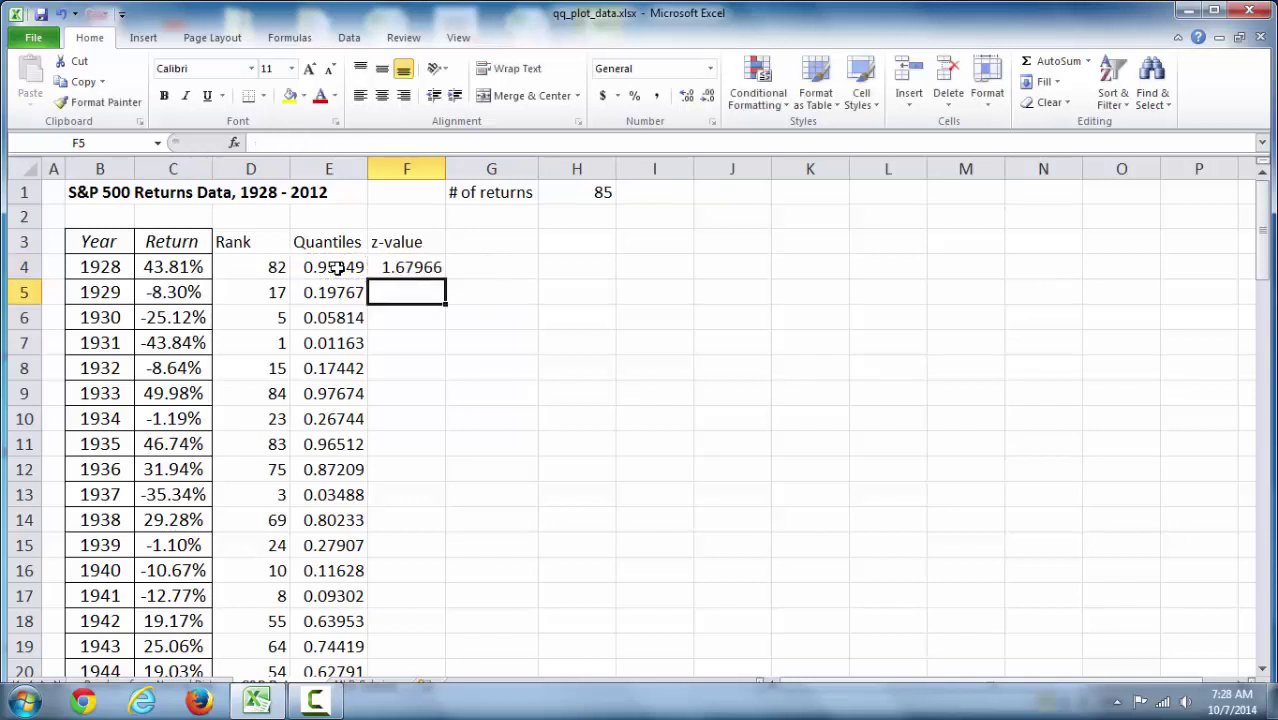
pyautogui.click(430, 267)
pyautogui.doubleClick(428, 267)
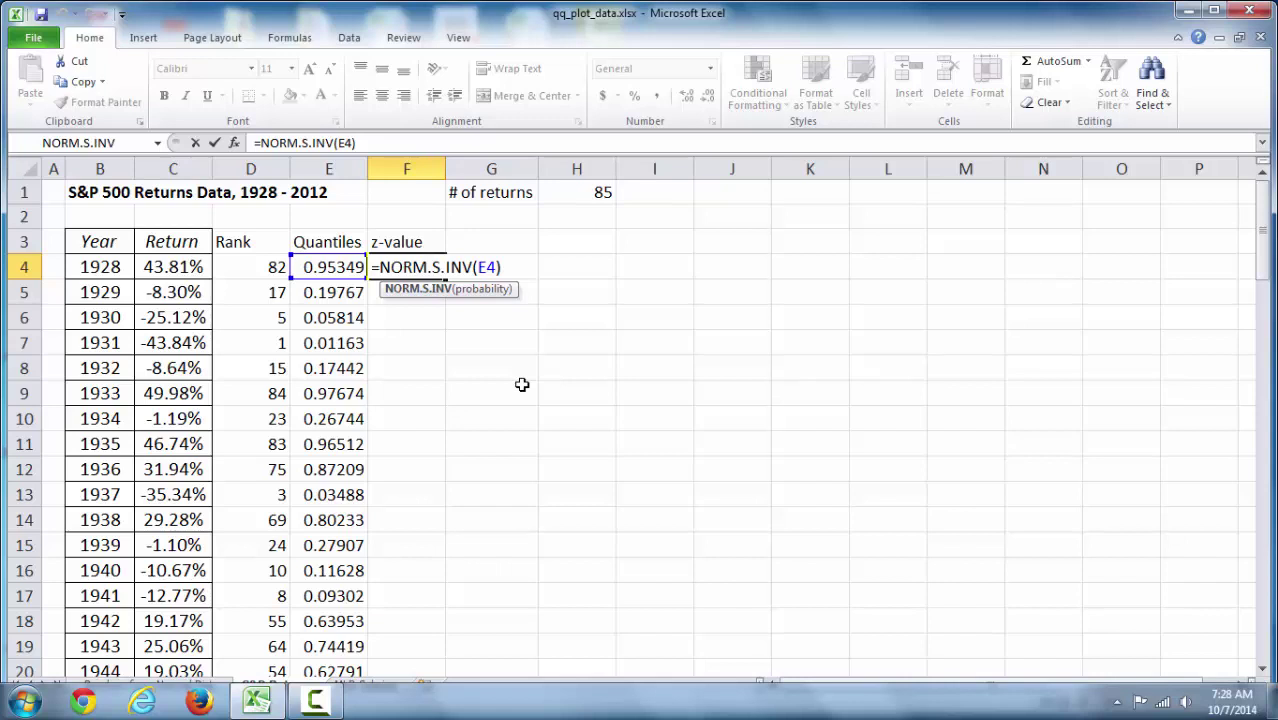
pyautogui.press('Return')
# - Fill the z-value formula from F4 down column F for every year
pyautogui.click(422, 272)
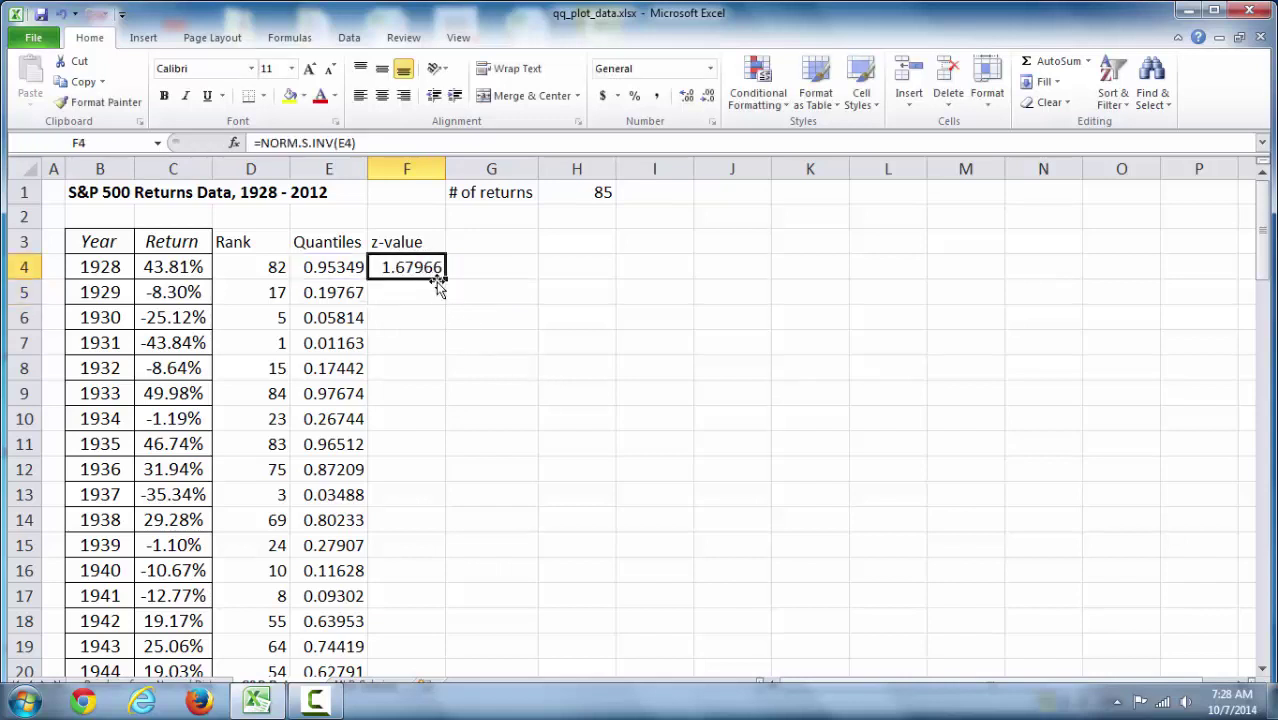
pyautogui.doubleClick(446, 279)
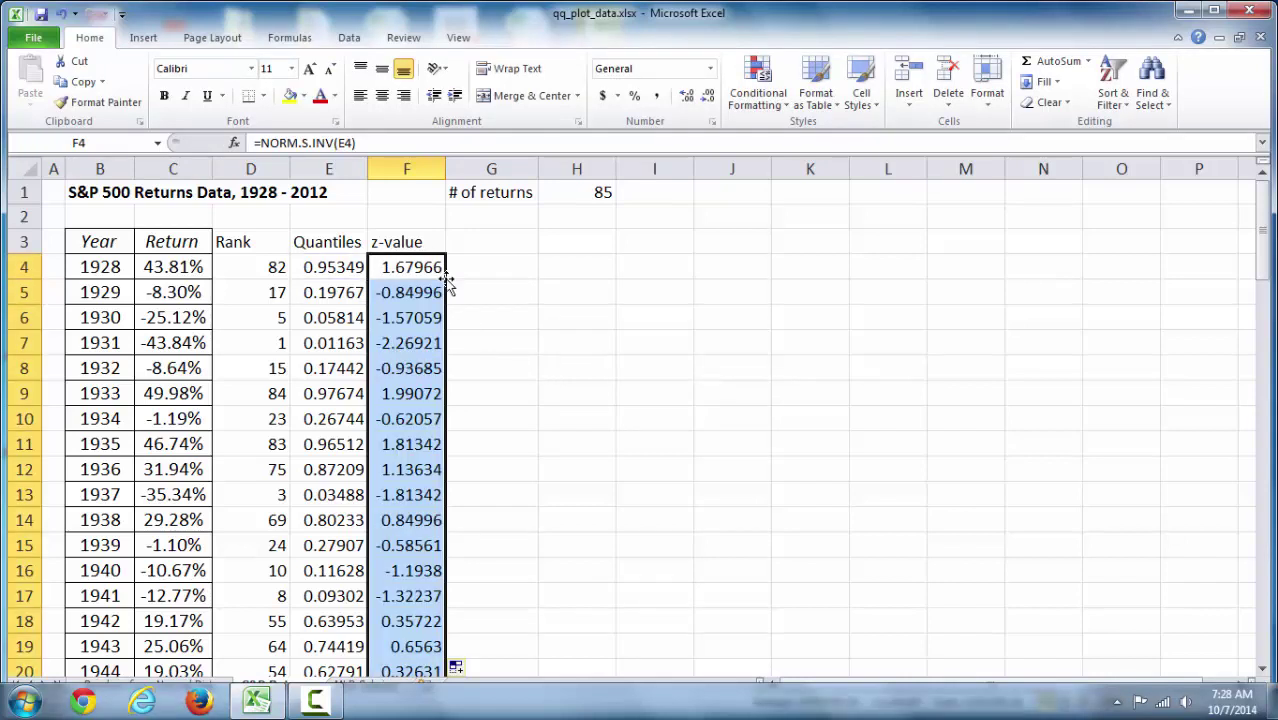
pyautogui.click(513, 365)
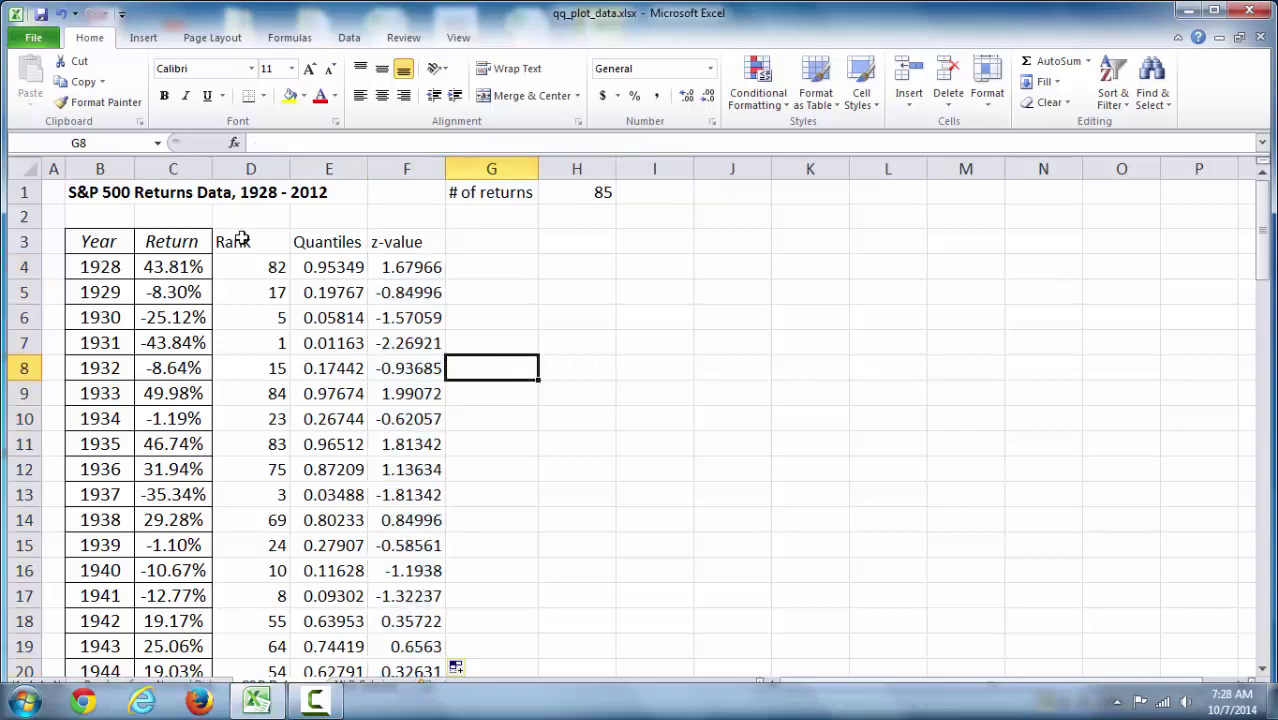
# - Apply All Borders to the Rank, Quantiles and z-value columns D3:F88
pyautogui.moveTo(240, 241); pyautogui.dragTo(402, 242)
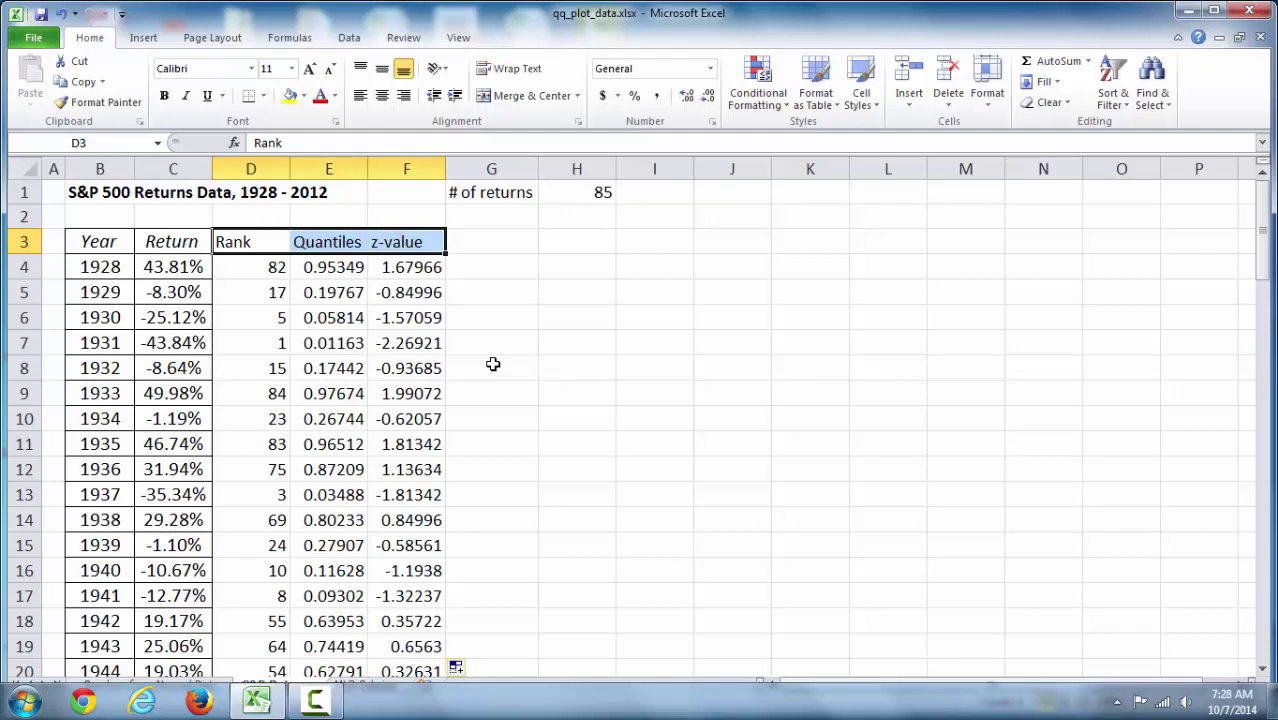
pyautogui.hotkey('ctrl', 'shift', 'Down')
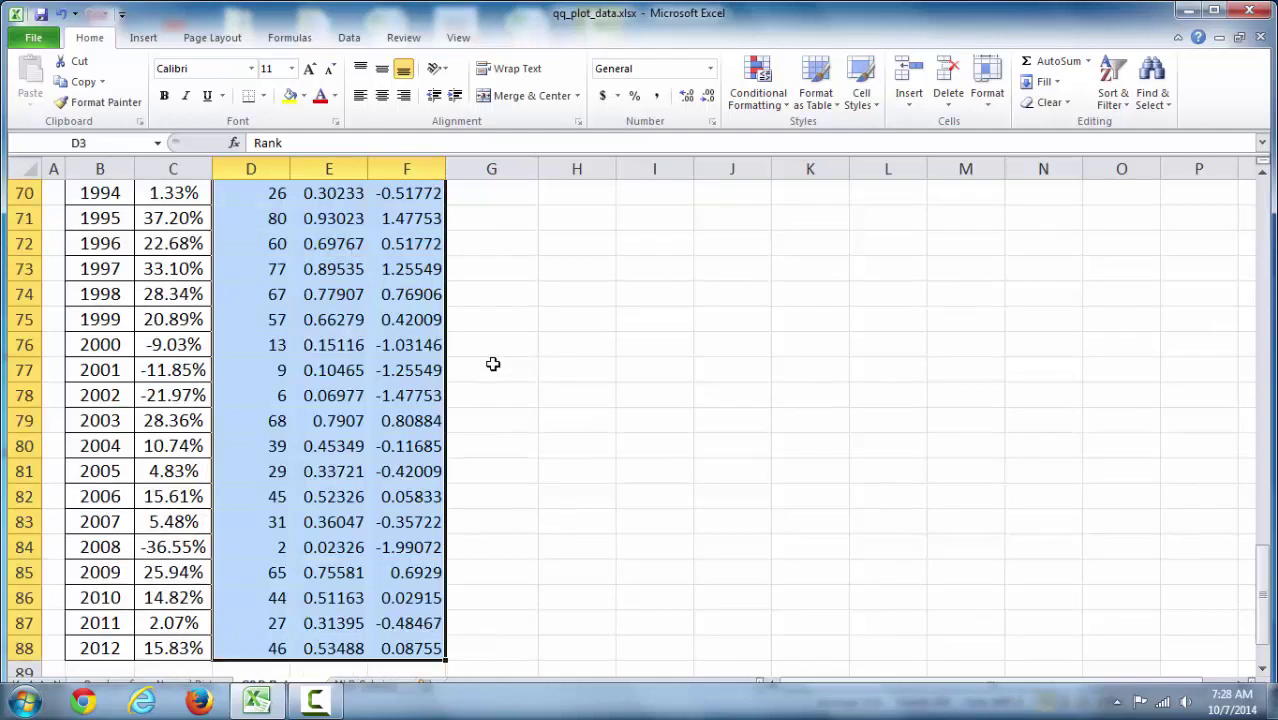
pyautogui.click(264, 97)
pyautogui.click(295, 244)
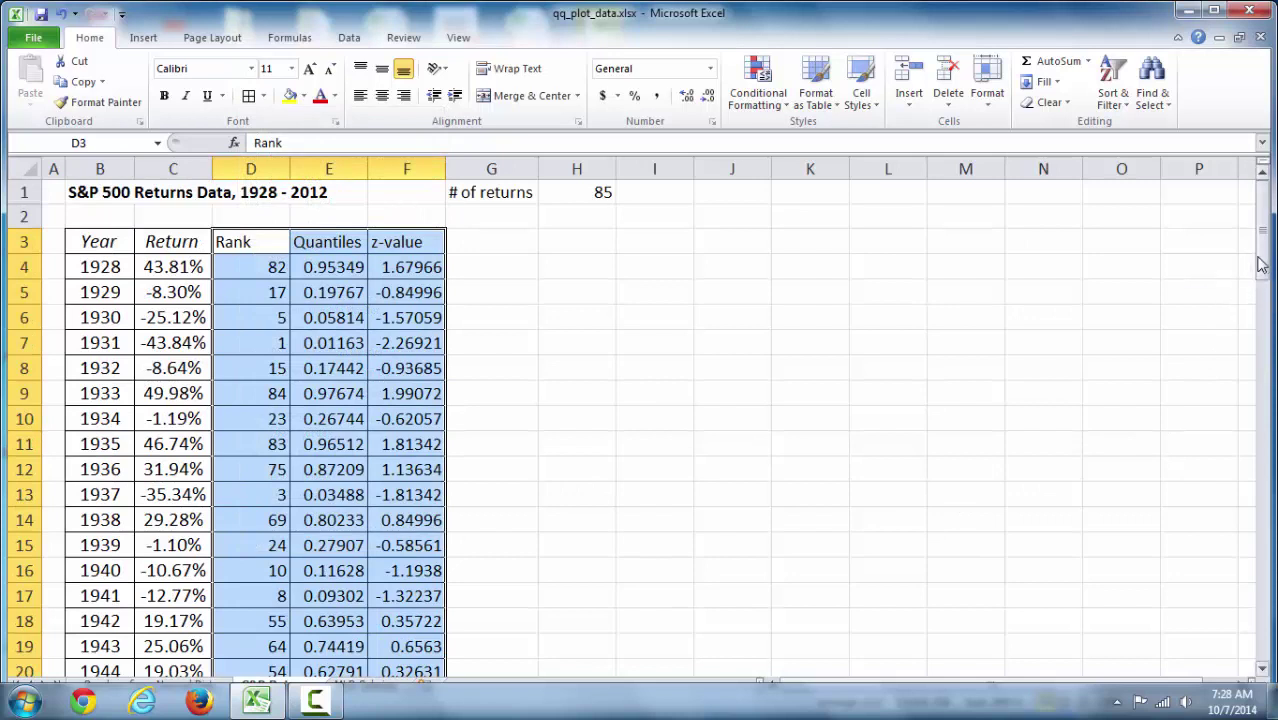
pyautogui.click(609, 270)
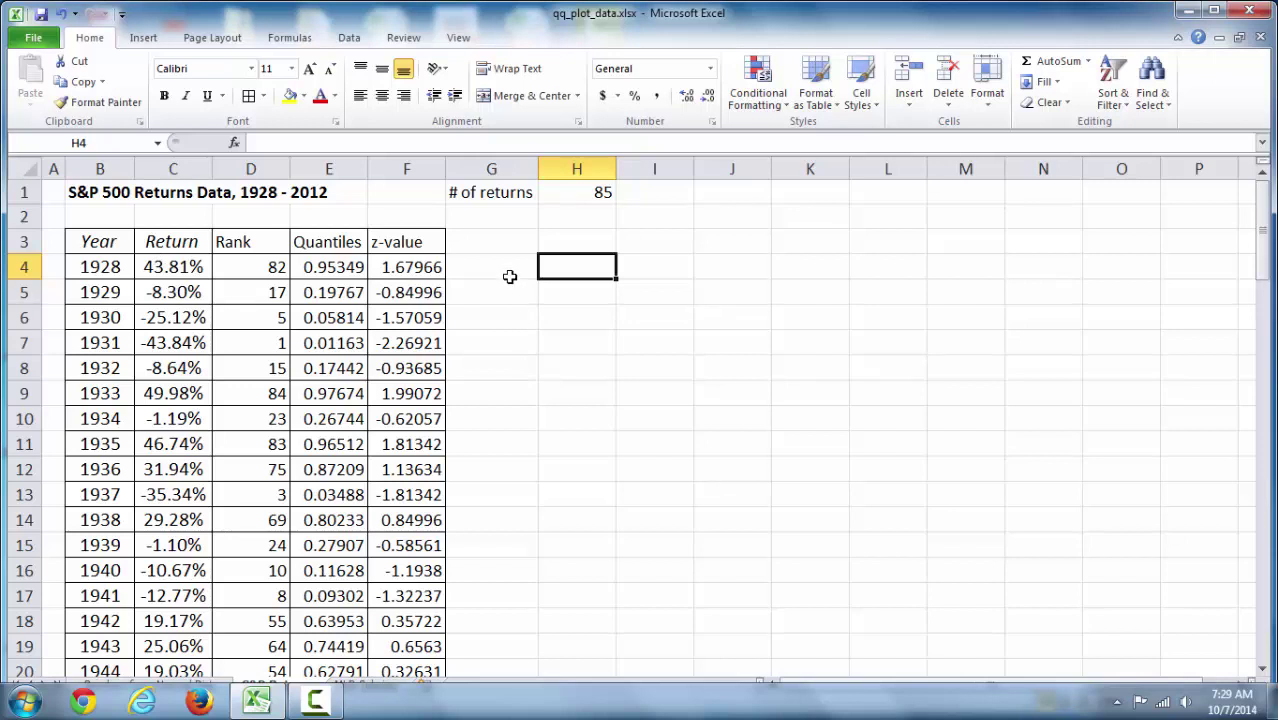
# - Select the returns C4:C88 and insert a Scatter with only Markers chart
pyautogui.click(176, 267)
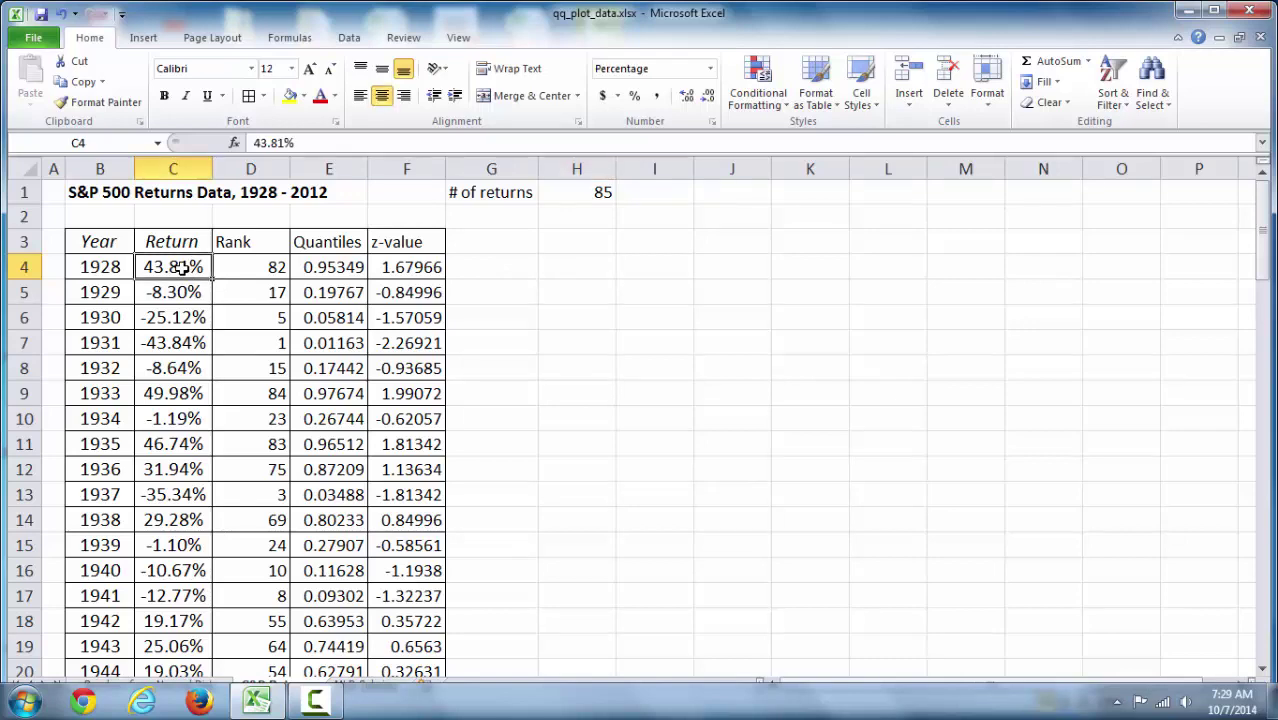
pyautogui.hotkey('ctrl', 'shift', 'Down')
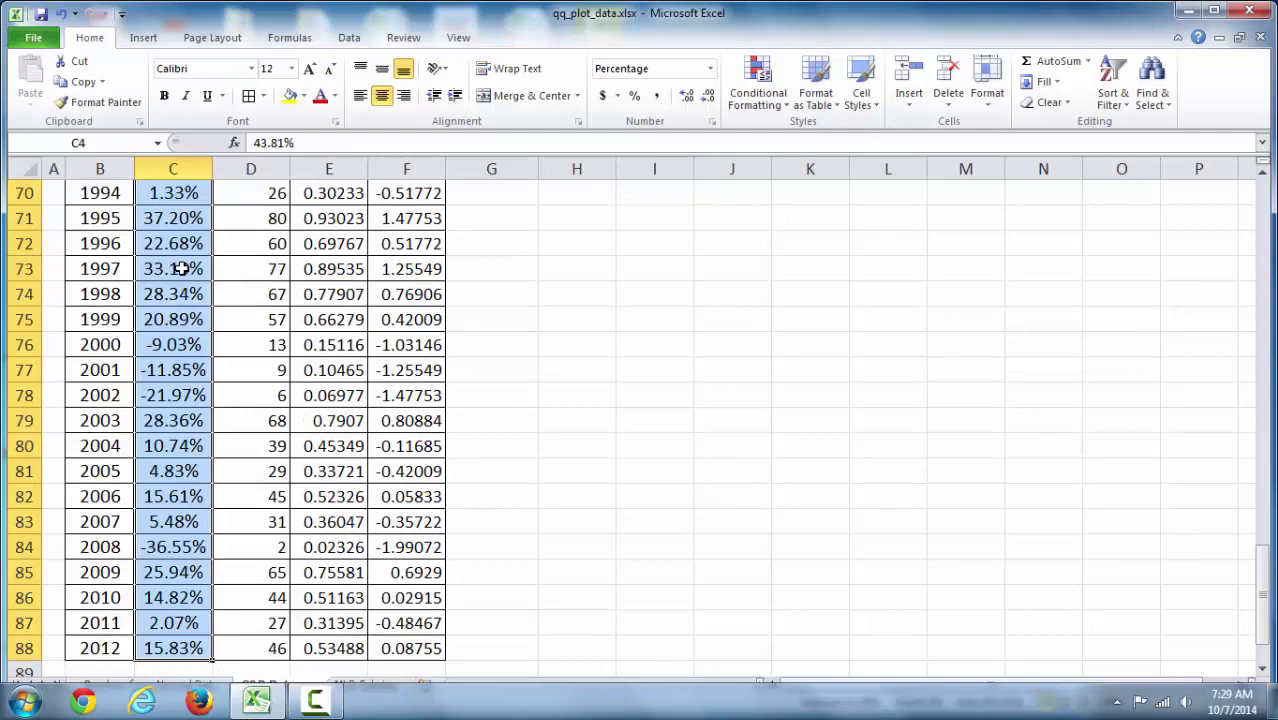
pyautogui.moveTo(1263, 600); pyautogui.dragTo(1220, 212)
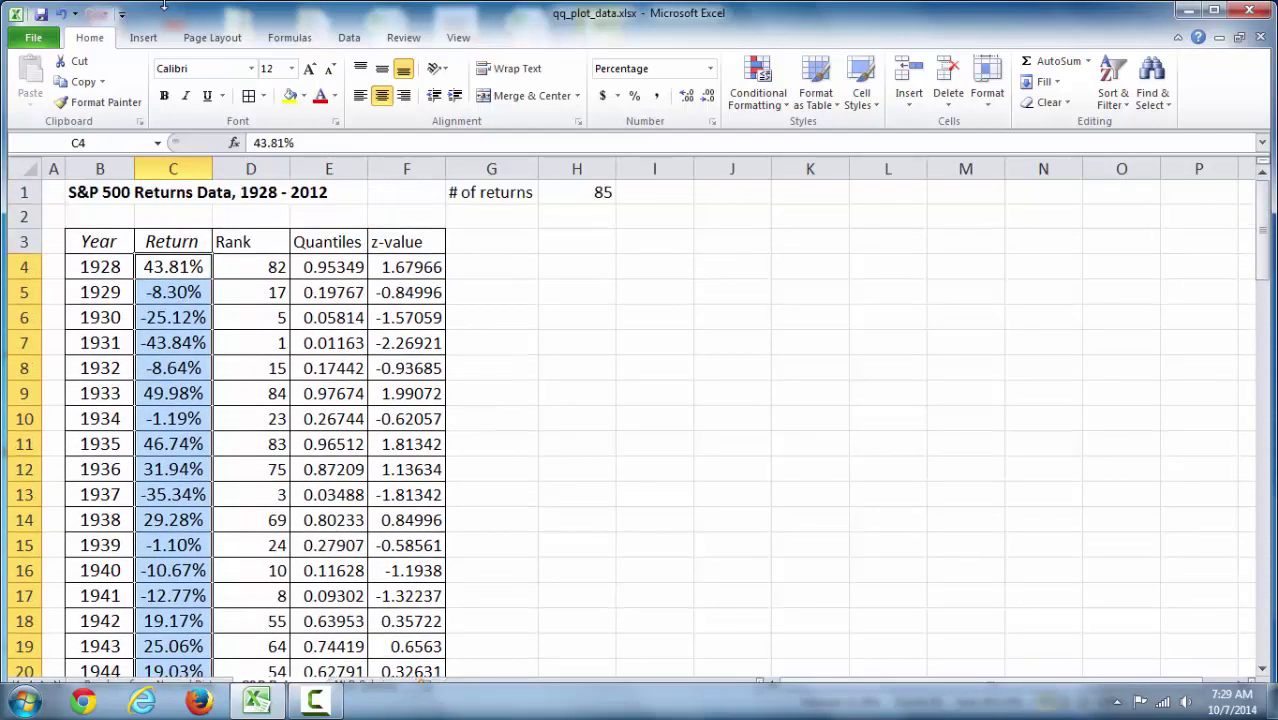
pyautogui.click(145, 38)
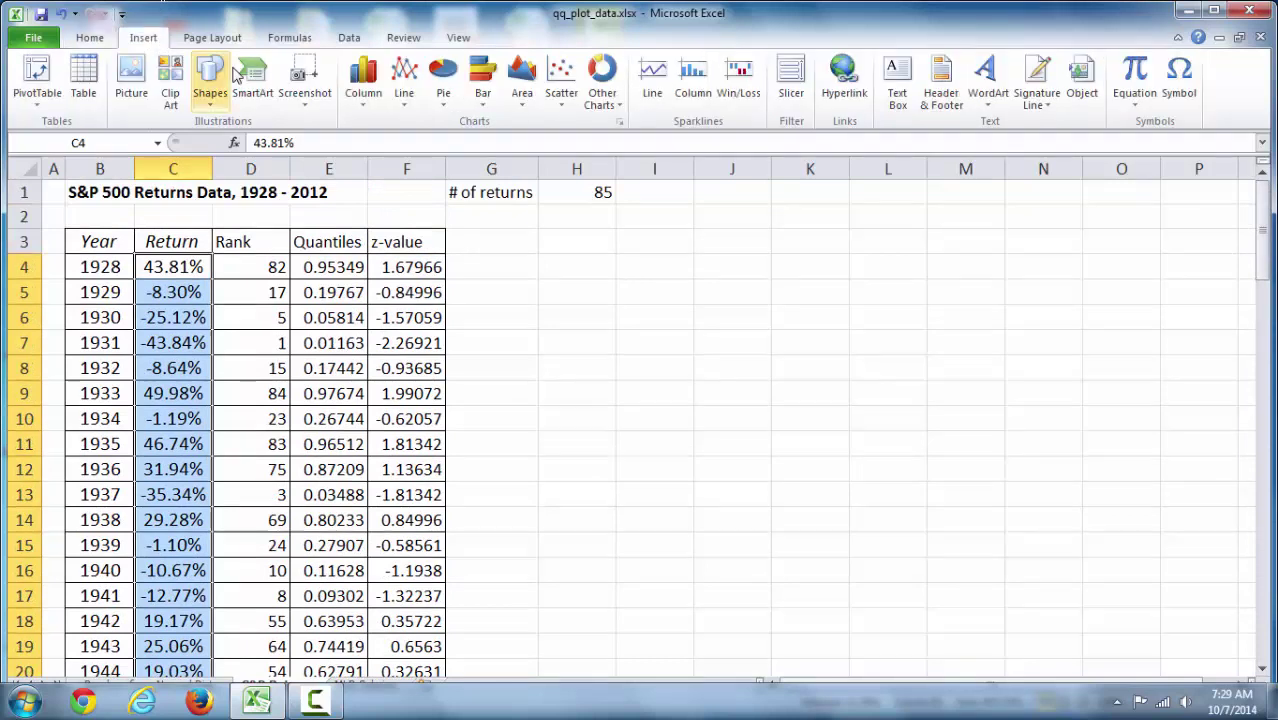
pyautogui.click(559, 100)
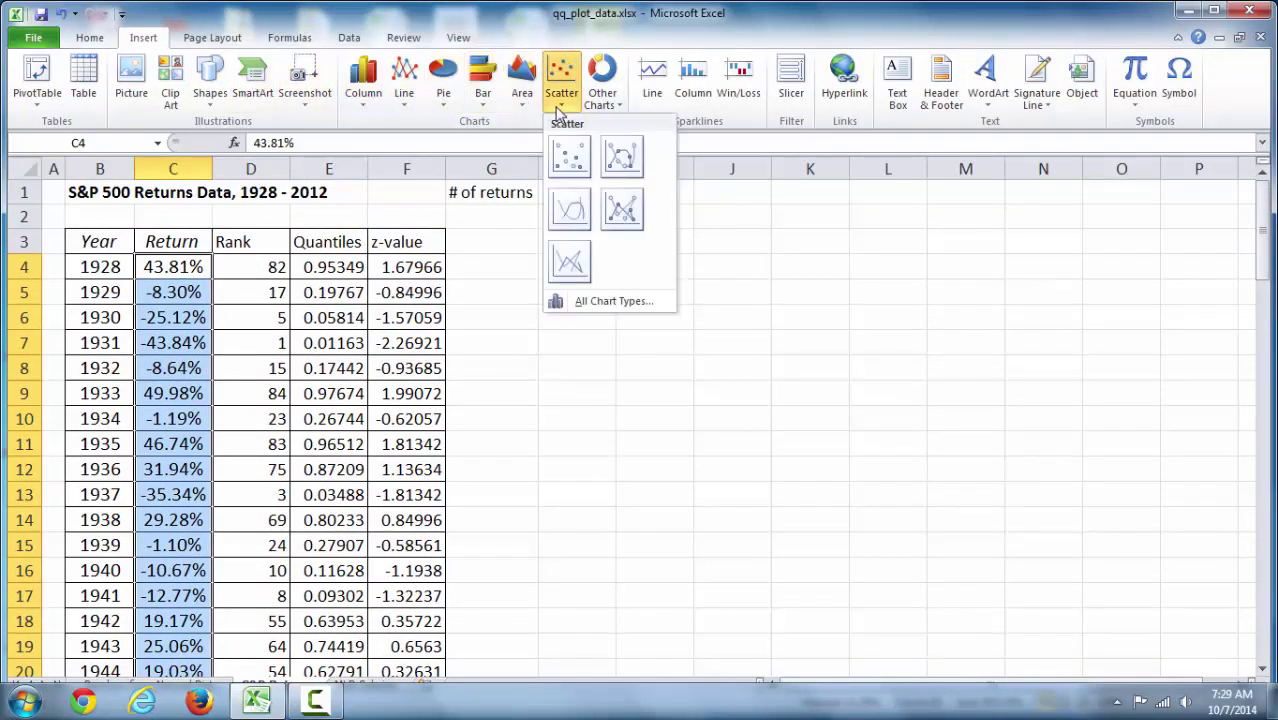
pyautogui.click(569, 157)
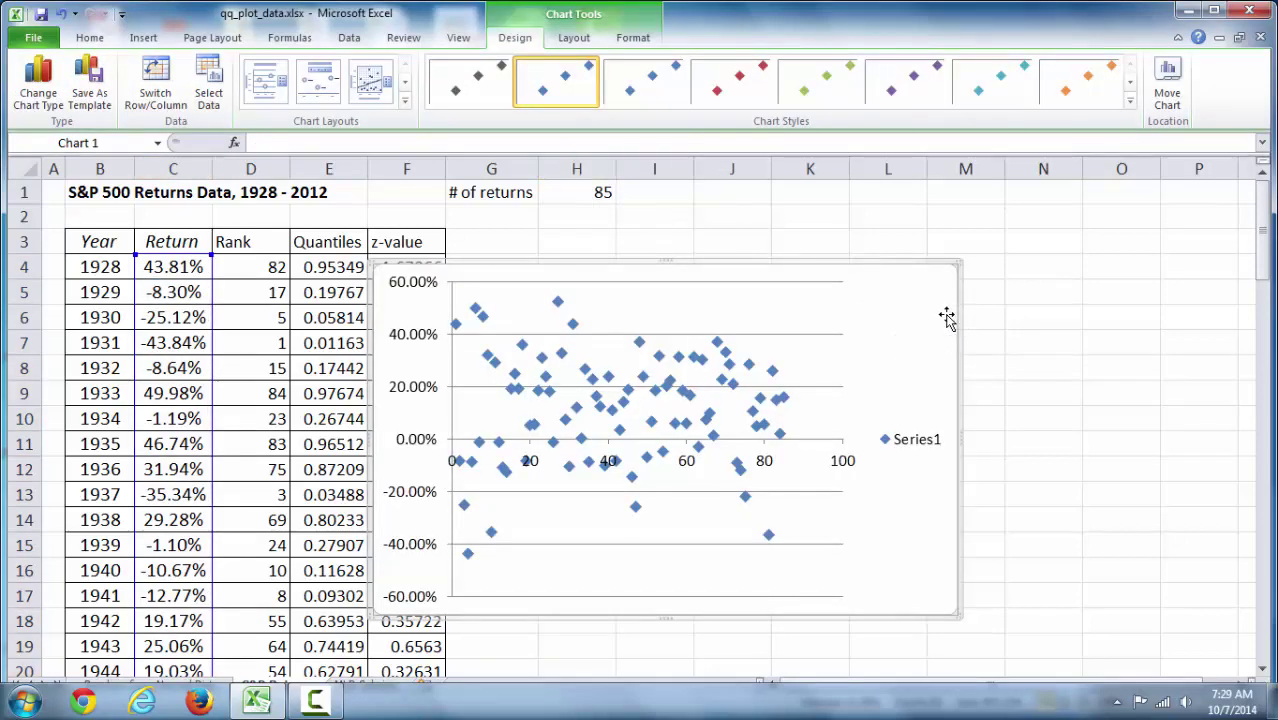
# - Move the chart right of the table; rename Series1 'Normal Probability Plot' with X values F4:F88
pyautogui.moveTo(947, 318); pyautogui.dragTo(1053, 282)
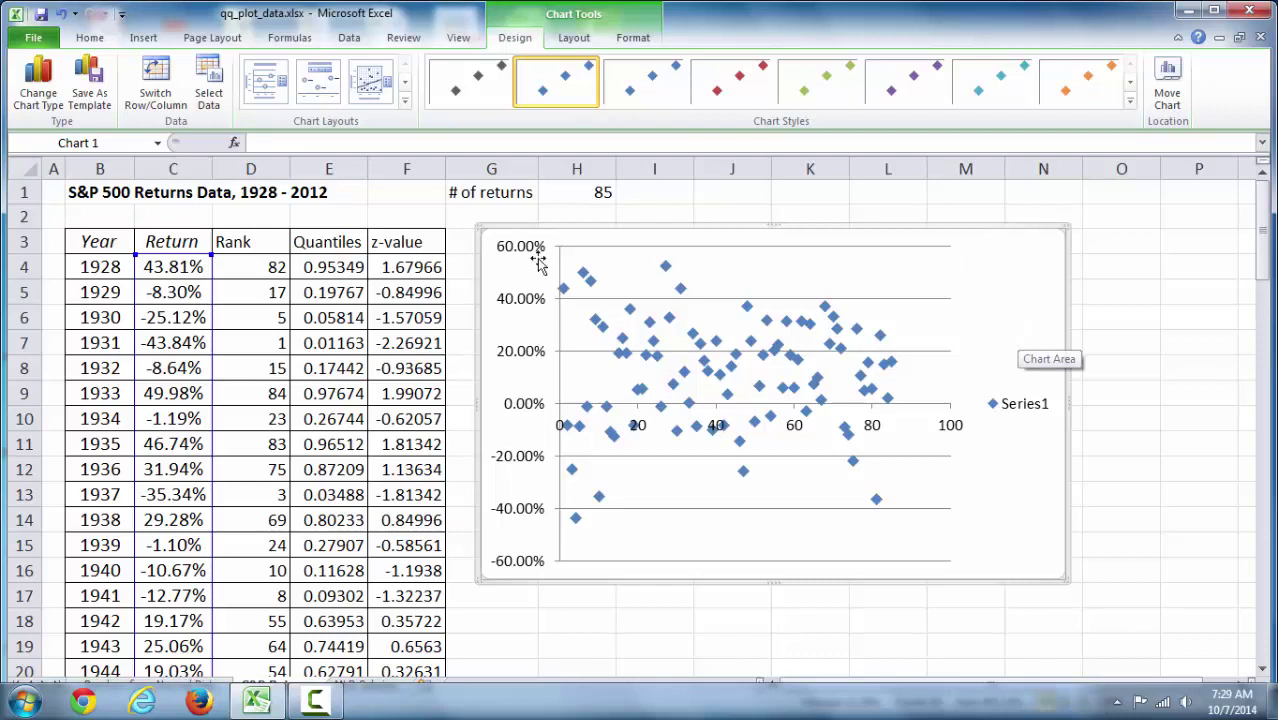
pyautogui.rightClick(992, 291)
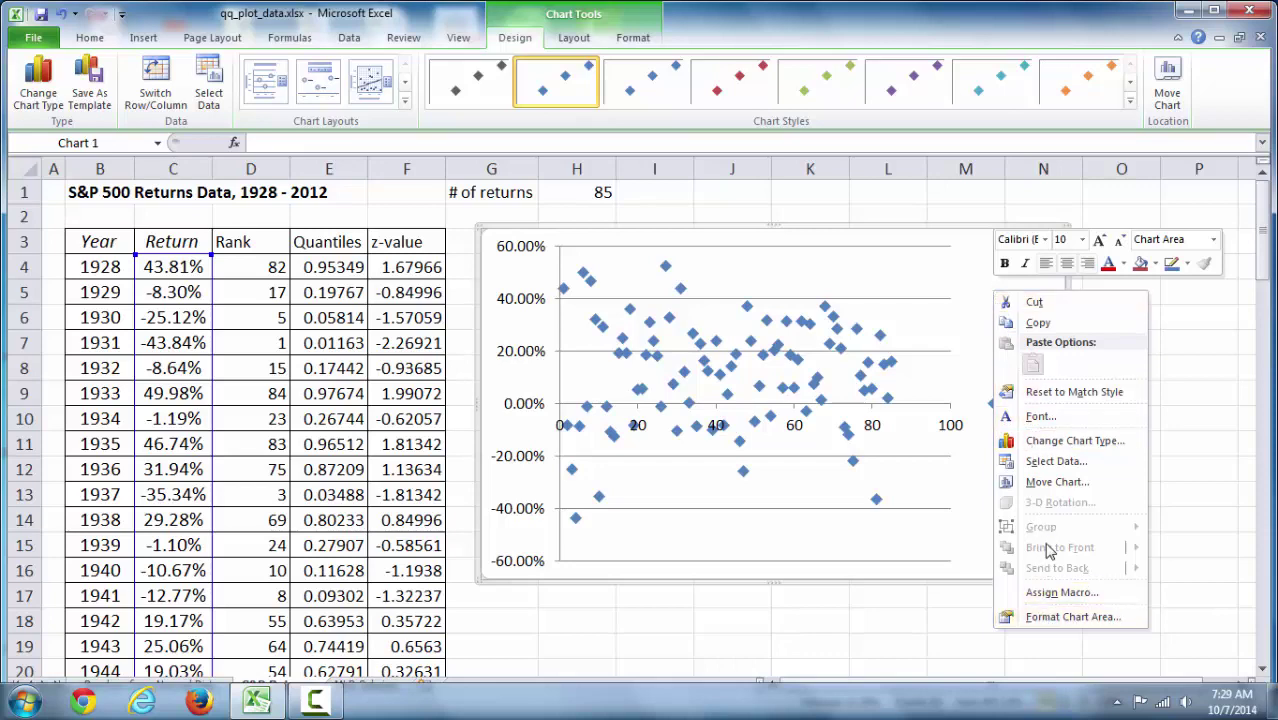
pyautogui.click(1058, 463)
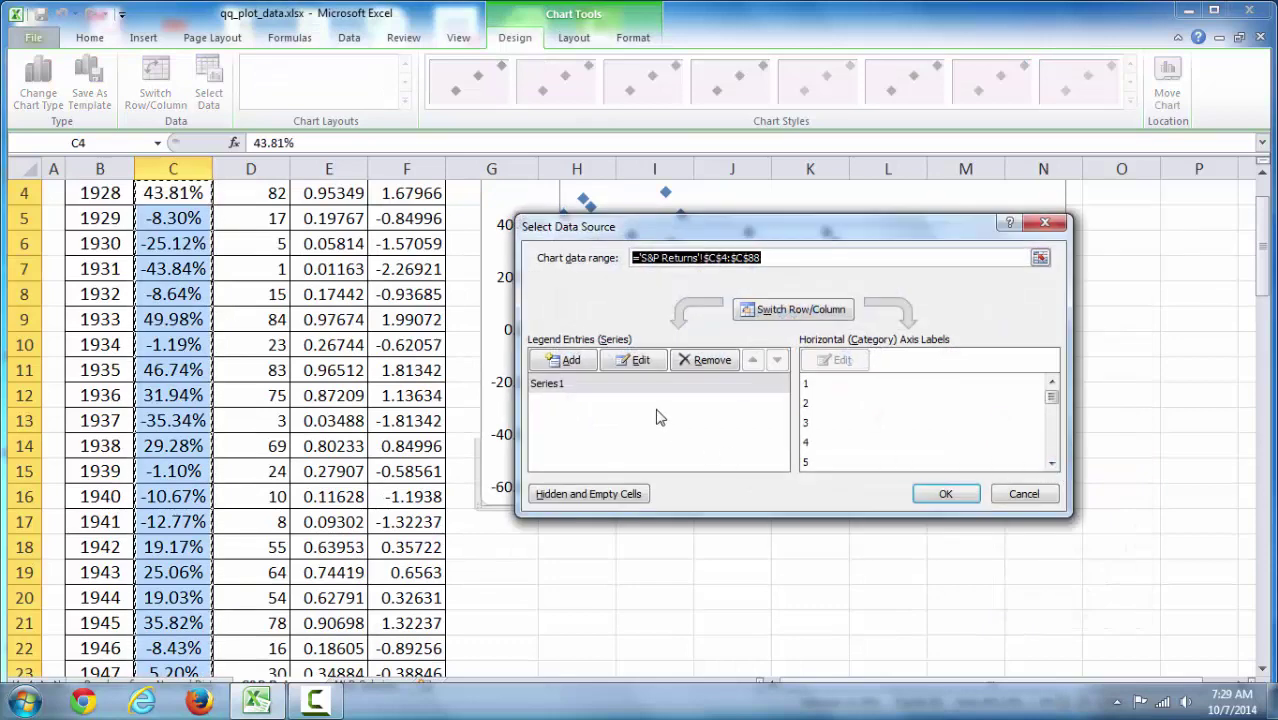
pyautogui.click(606, 385)
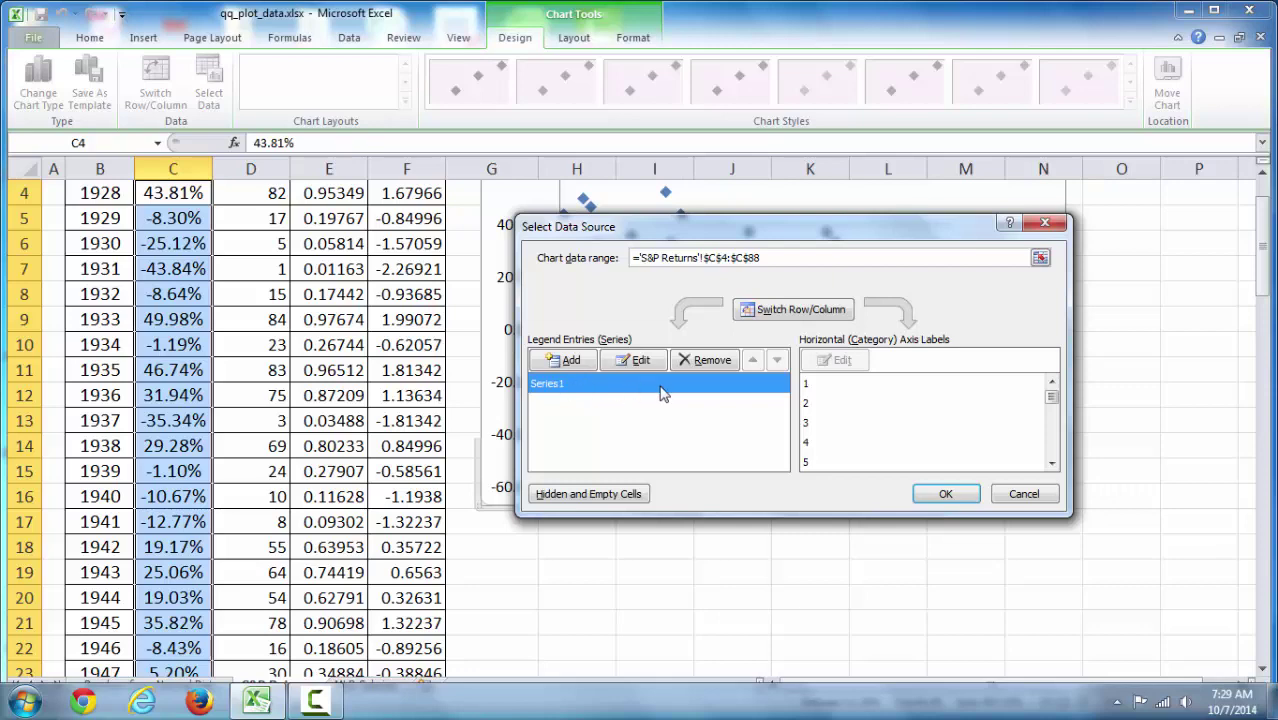
pyautogui.click(641, 361)
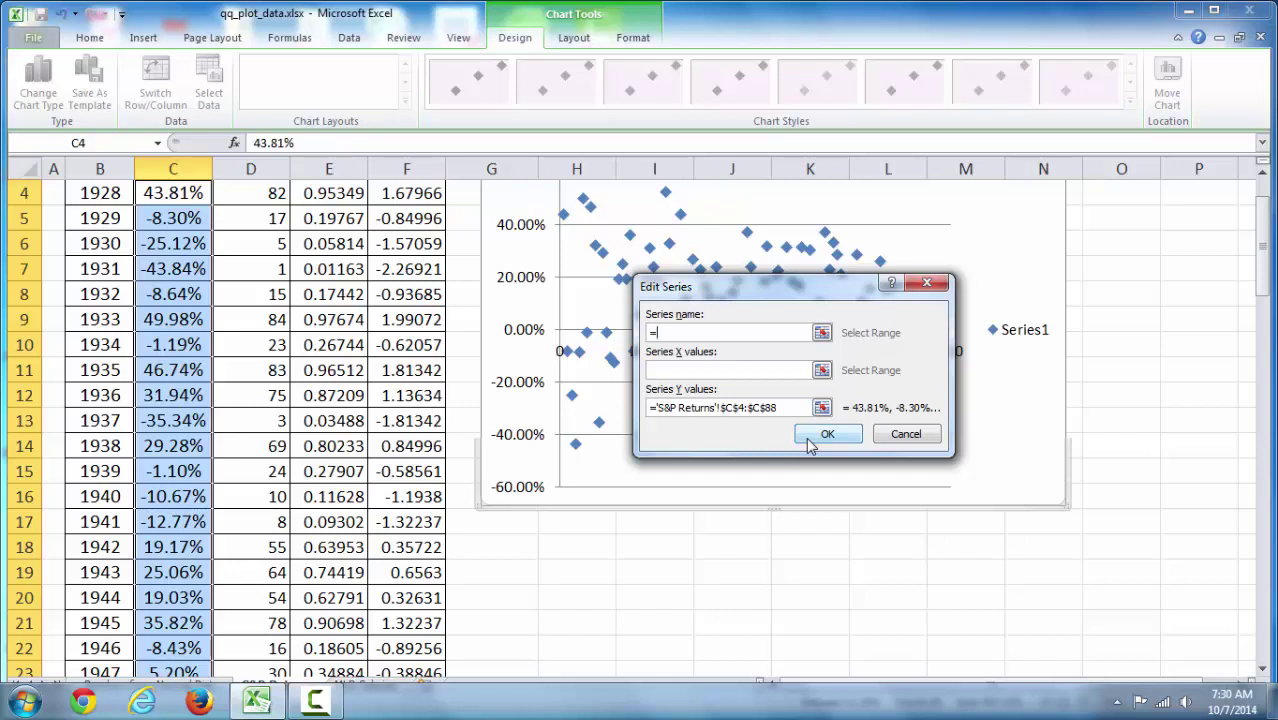
pyautogui.write('="Normal Probability Plot"')
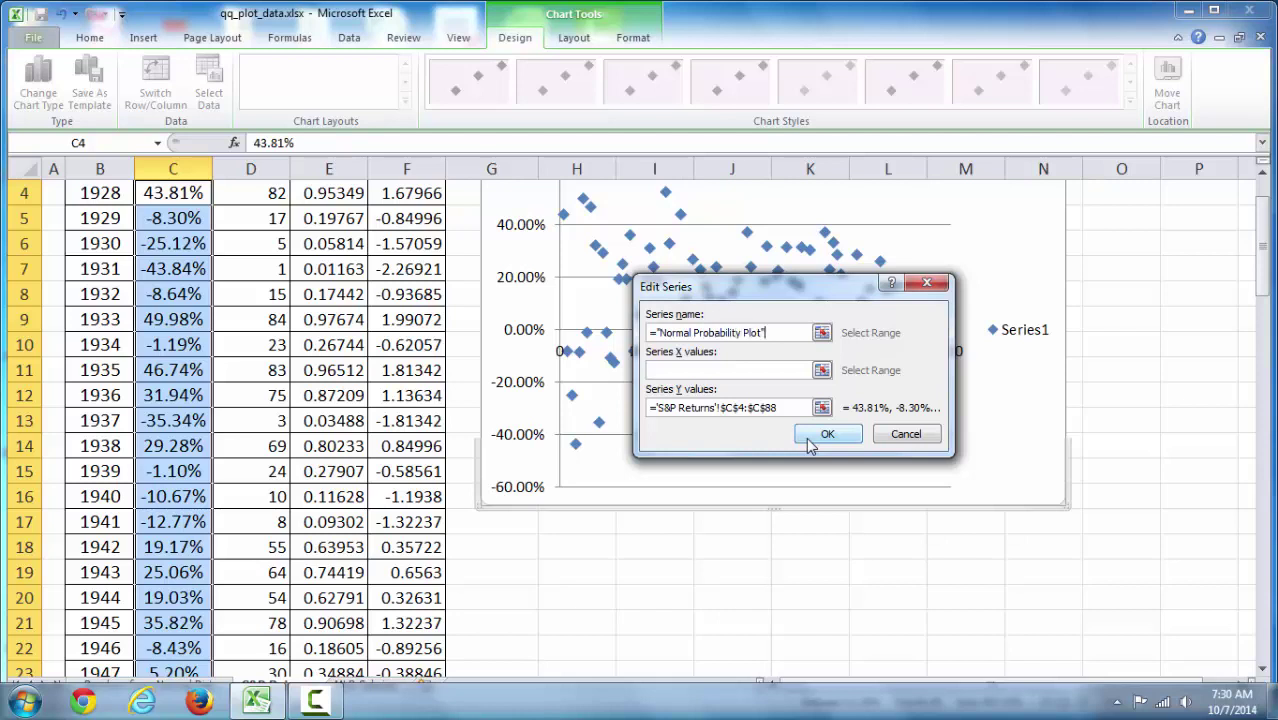
pyautogui.click(703, 372)
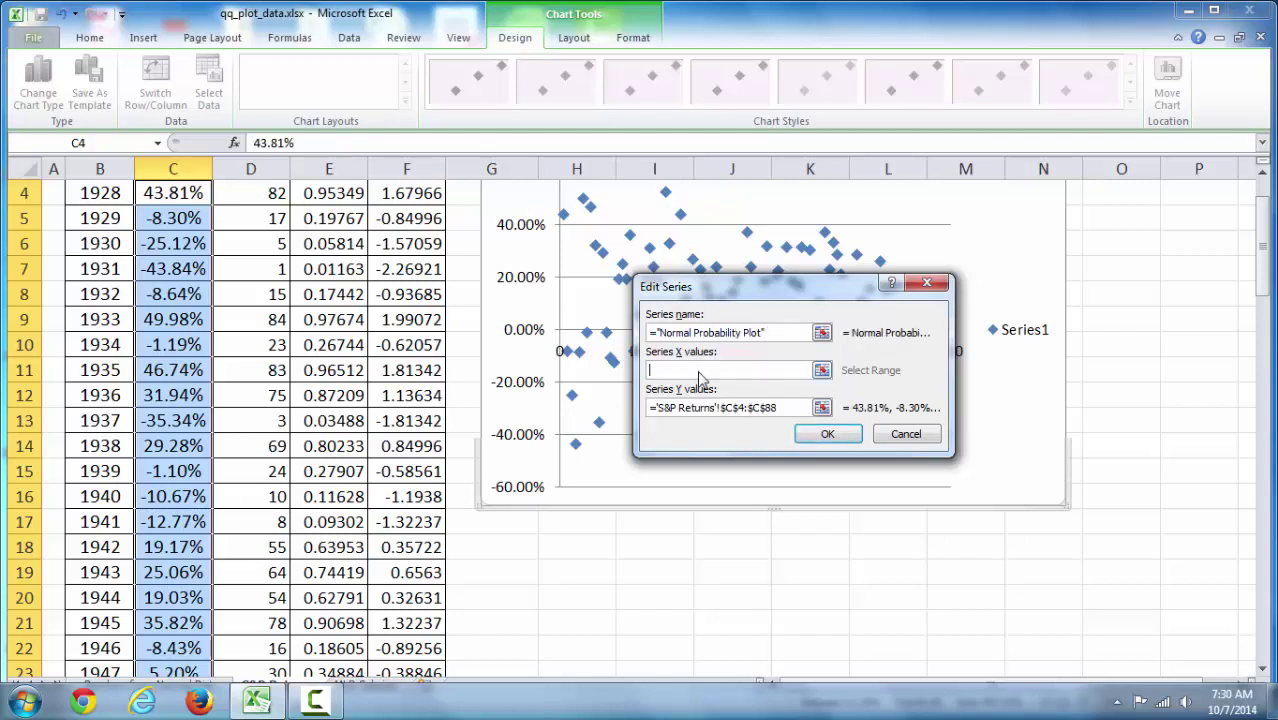
pyautogui.moveTo(1262, 262); pyautogui.dragTo(1262, 246)
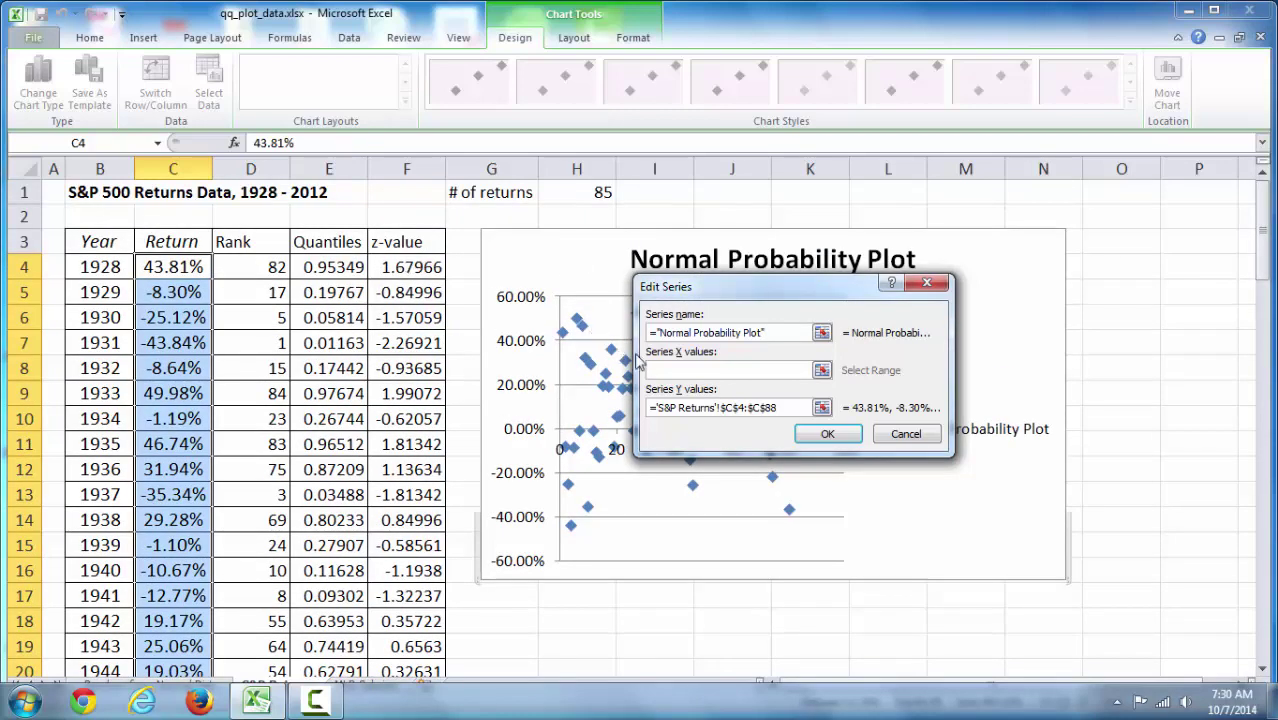
pyautogui.click(423, 268)
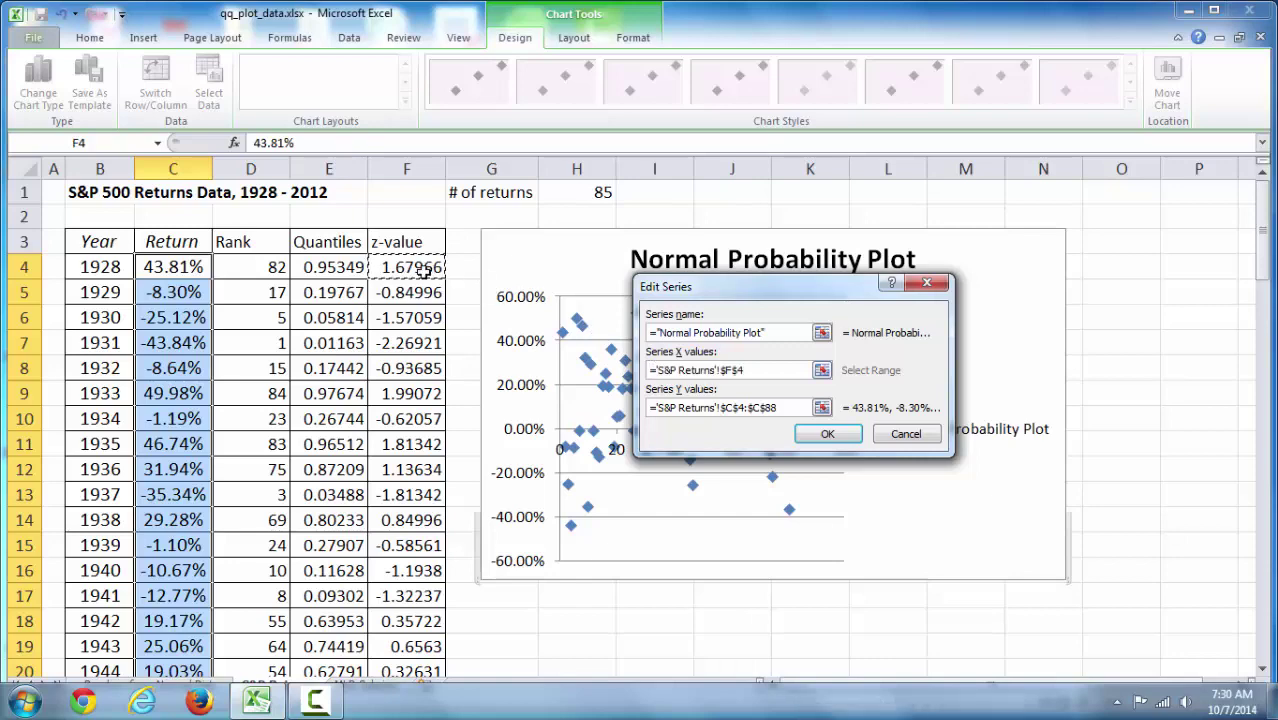
pyautogui.hotkey('ctrl', 'shift', 'Down')
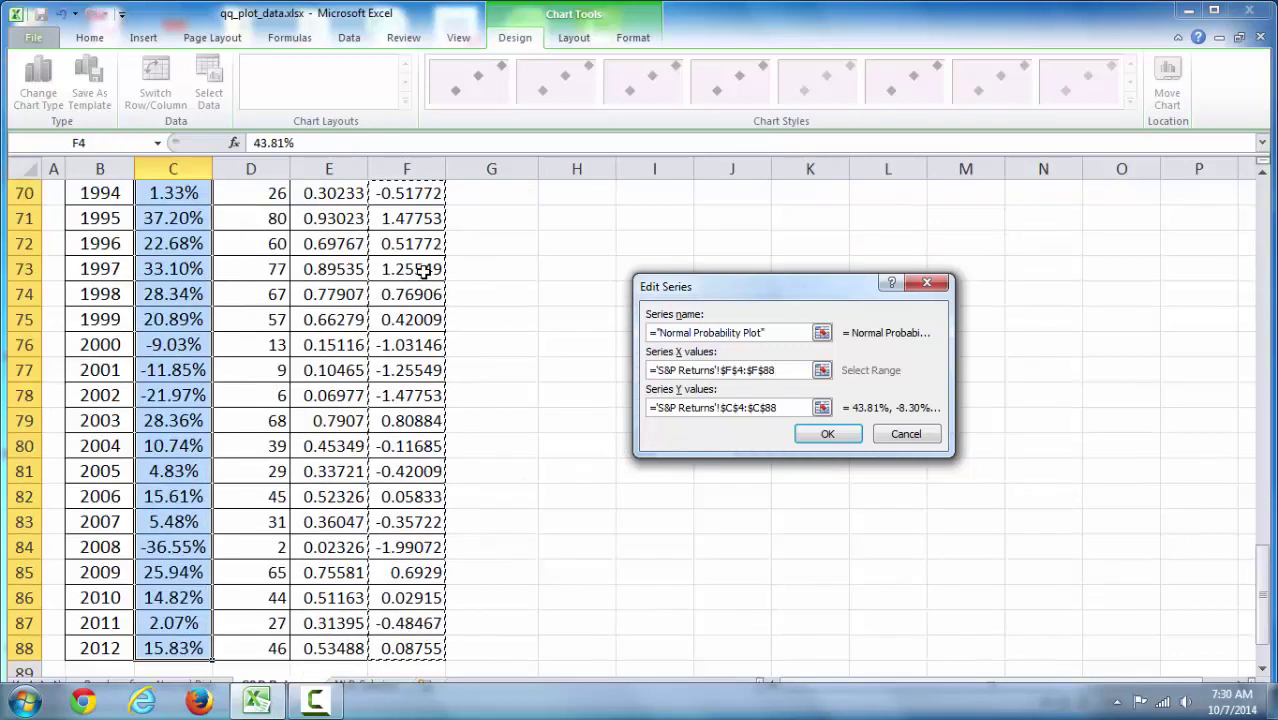
pyautogui.click(830, 435)
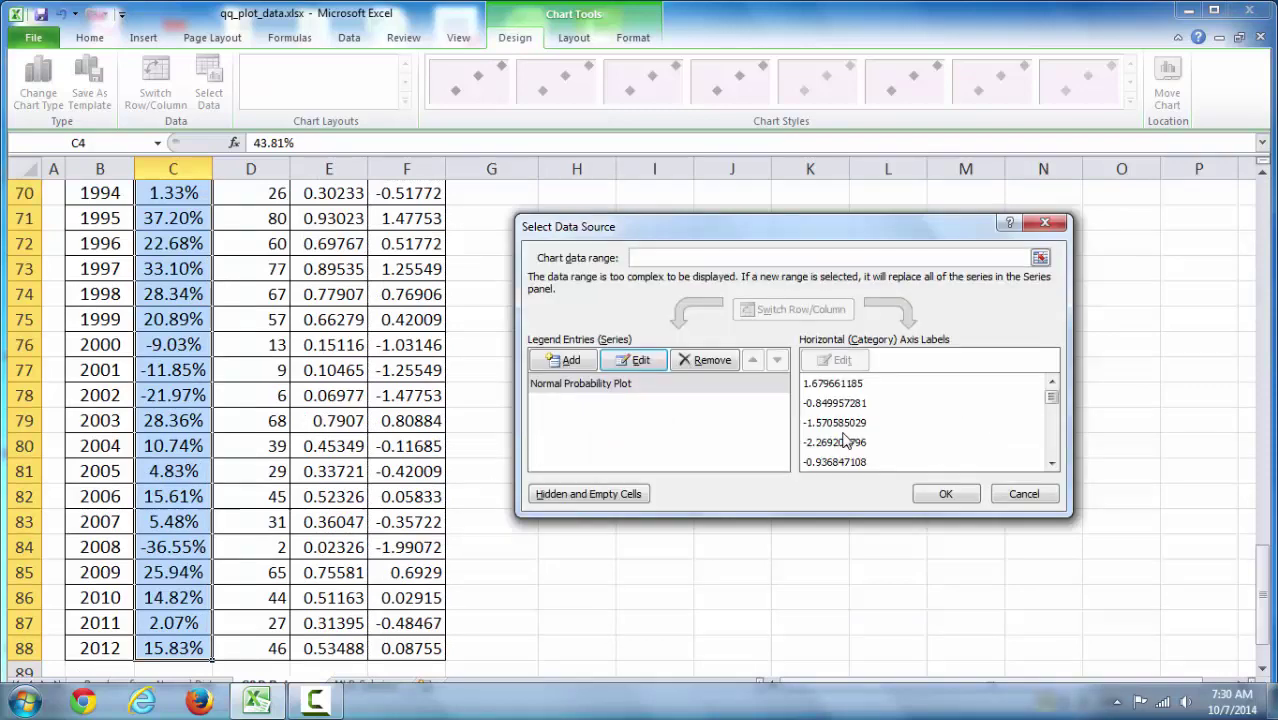
# - Confirm the new chart data source and delete the chart legend
pyautogui.click(942, 494)
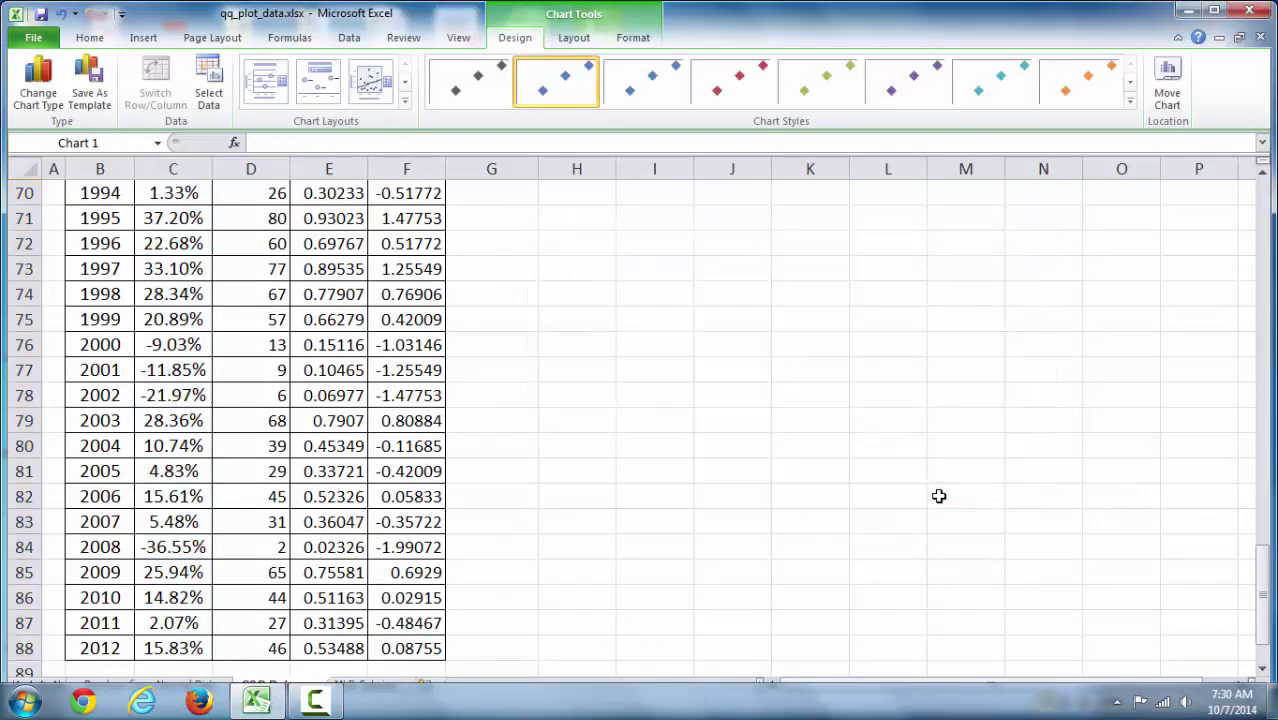
pyautogui.moveTo(1265, 597); pyautogui.dragTo(1270, 218)
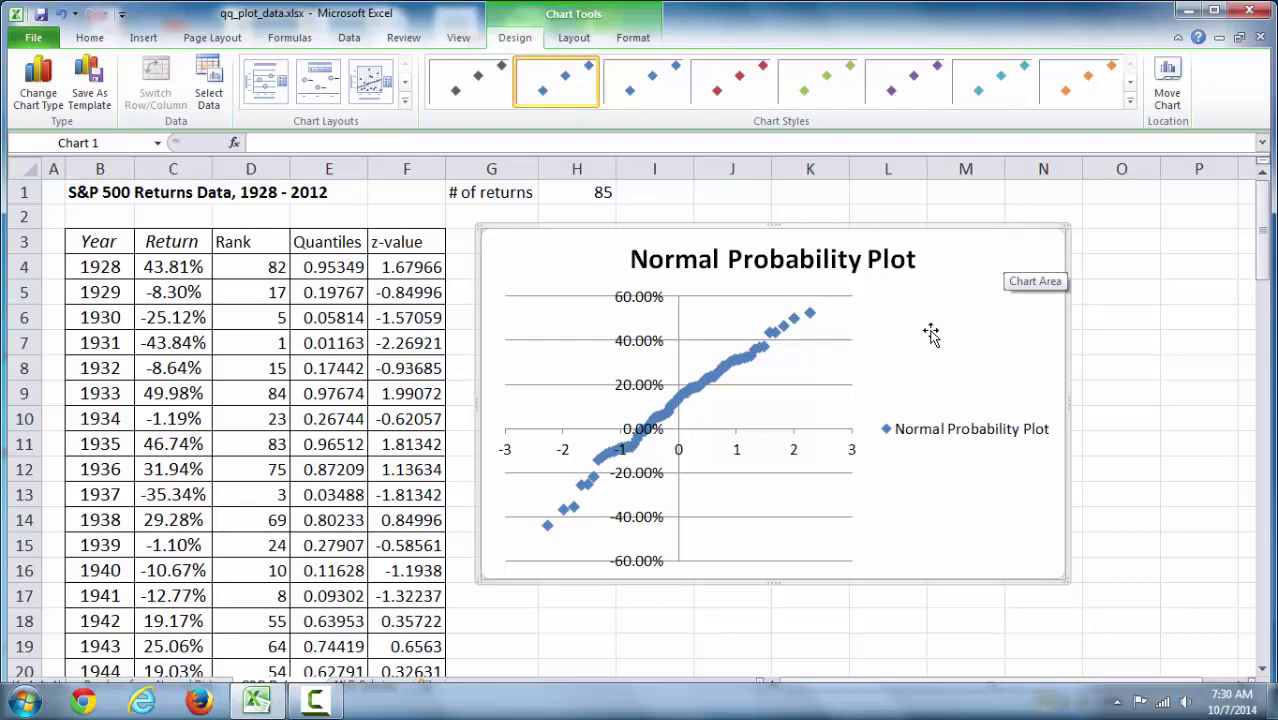
pyautogui.click(965, 420)
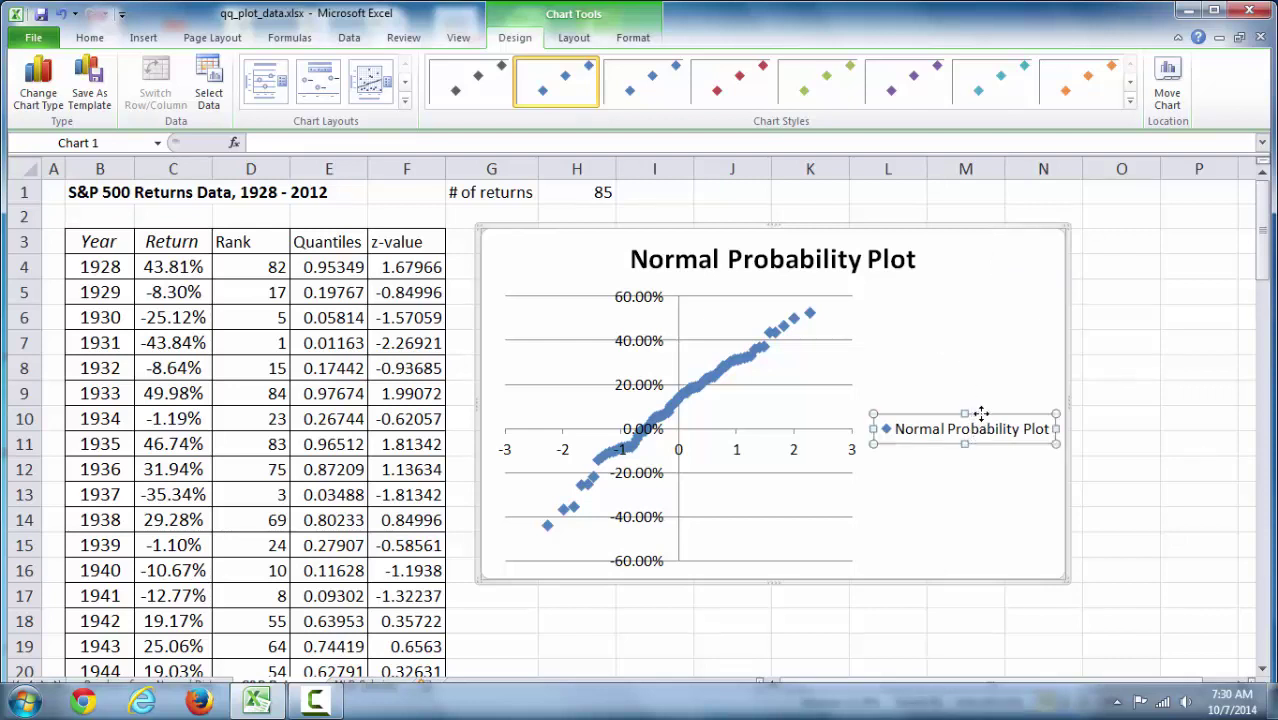
pyautogui.press('Delete')
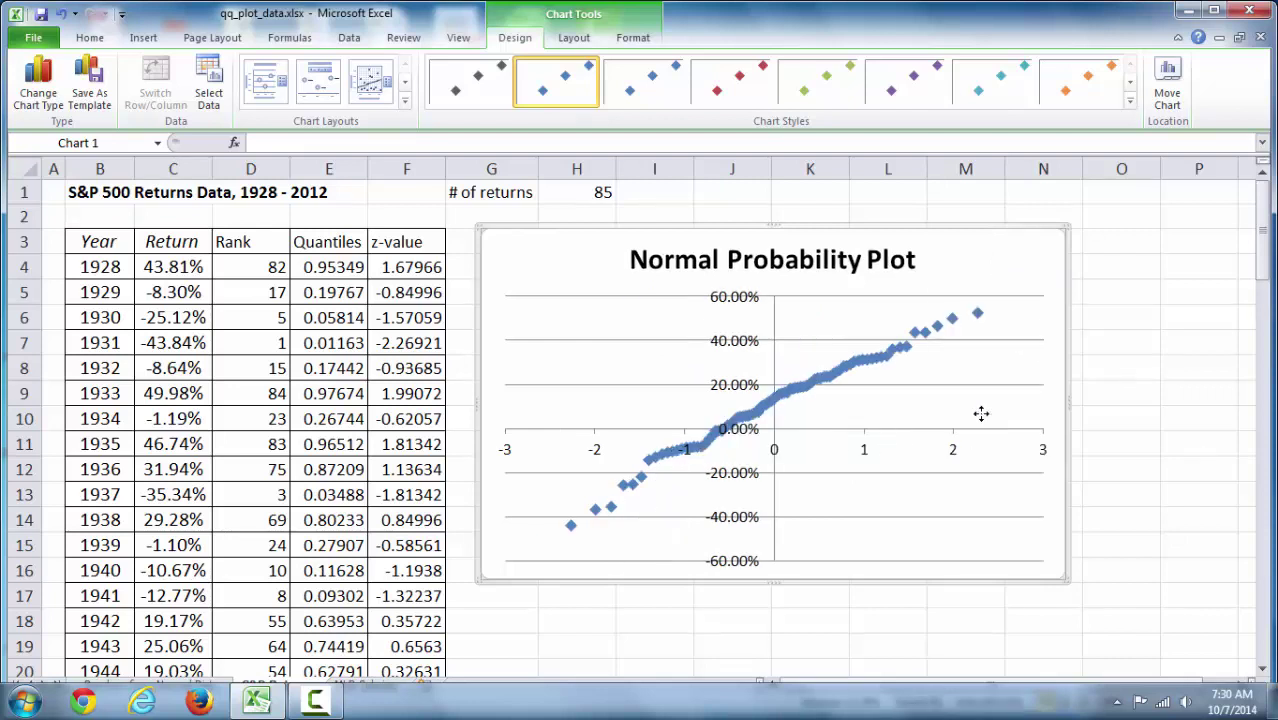
# - In the horizontal axis format settings, make the vertical axis cross at axis value -3
pyautogui.rightClick(508, 456)
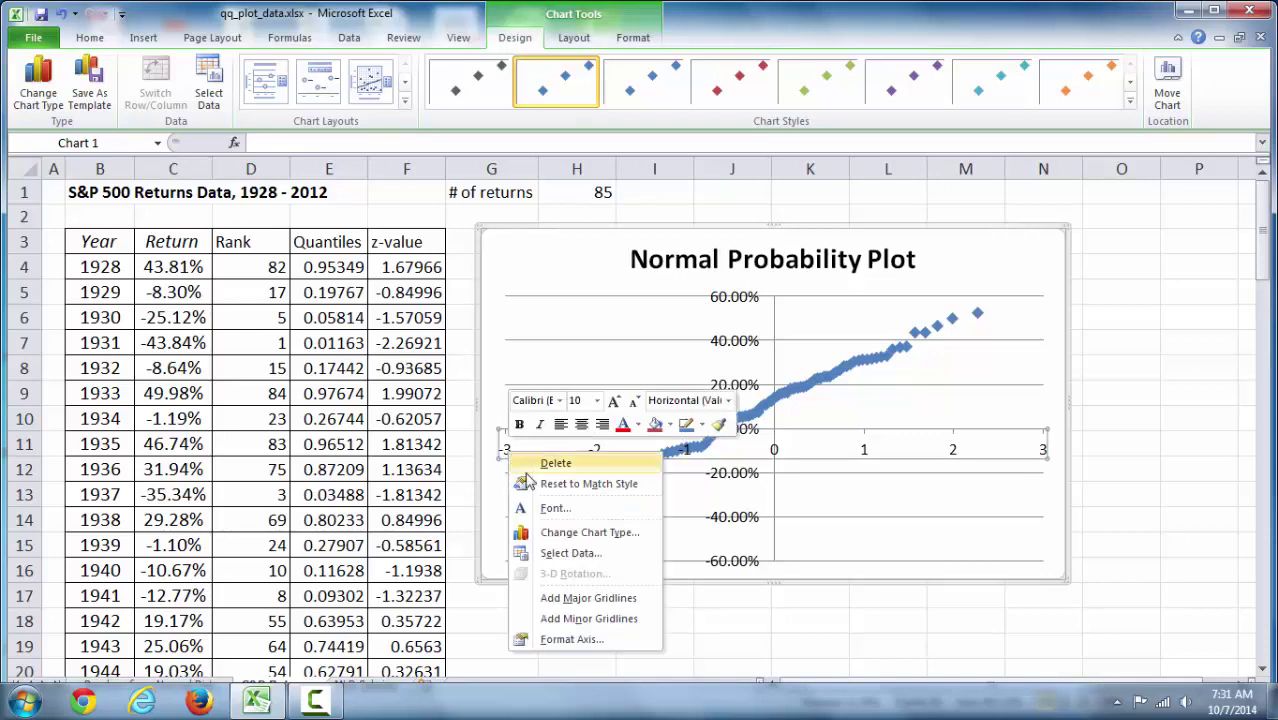
pyautogui.click(560, 641)
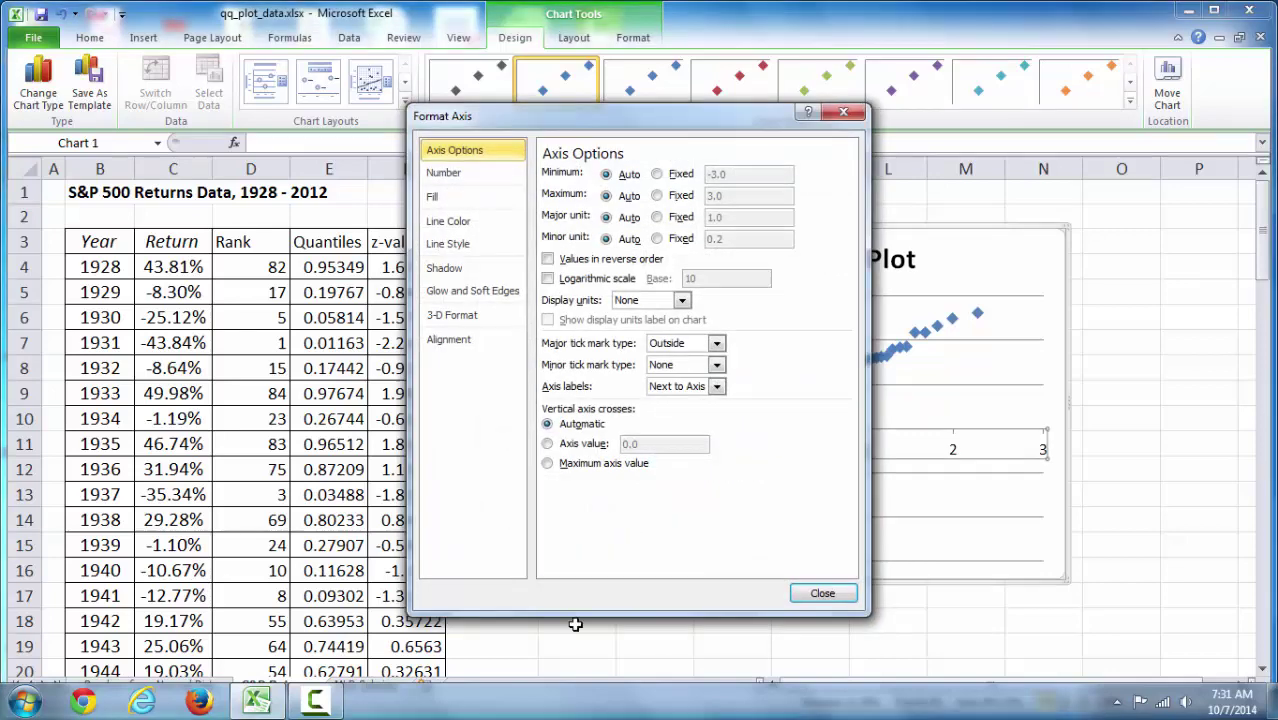
pyautogui.click(548, 444)
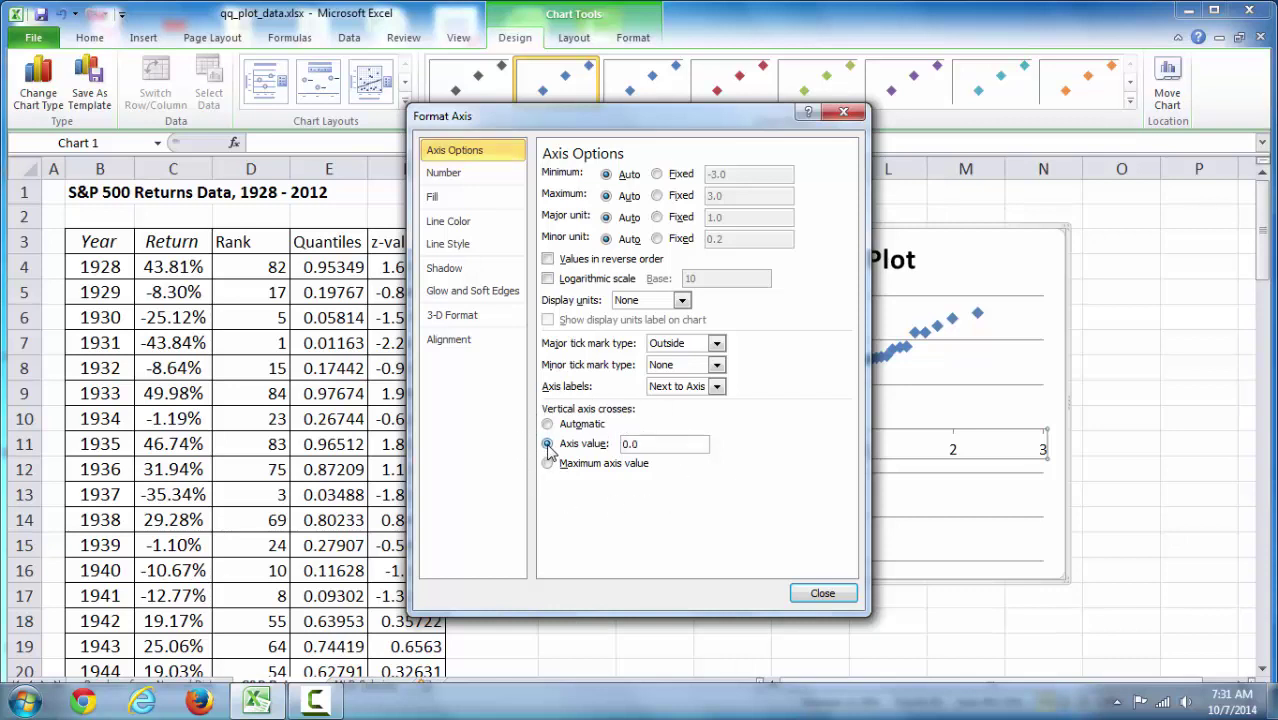
pyautogui.moveTo(648, 447); pyautogui.dragTo(605, 446)
pyautogui.click(804, 594)
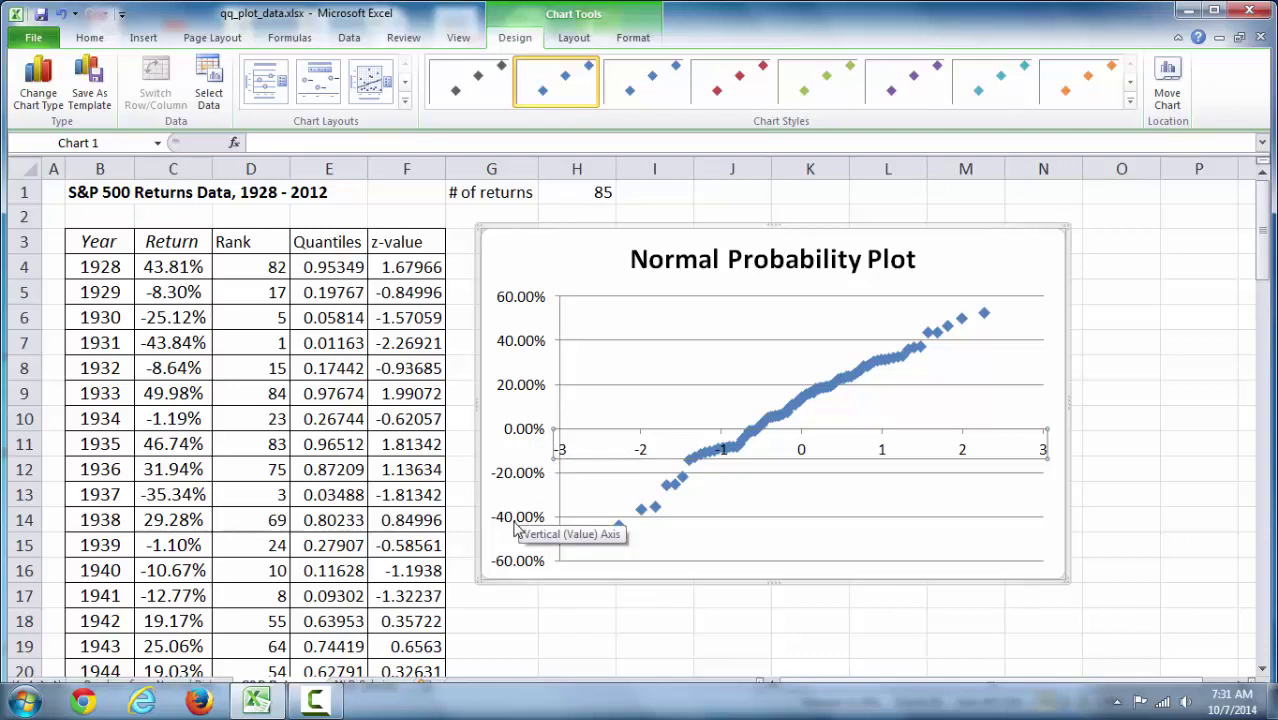
# - In the vertical axis format settings, make the horizontal axis cross at axis value -60%
pyautogui.rightClick(516, 530)
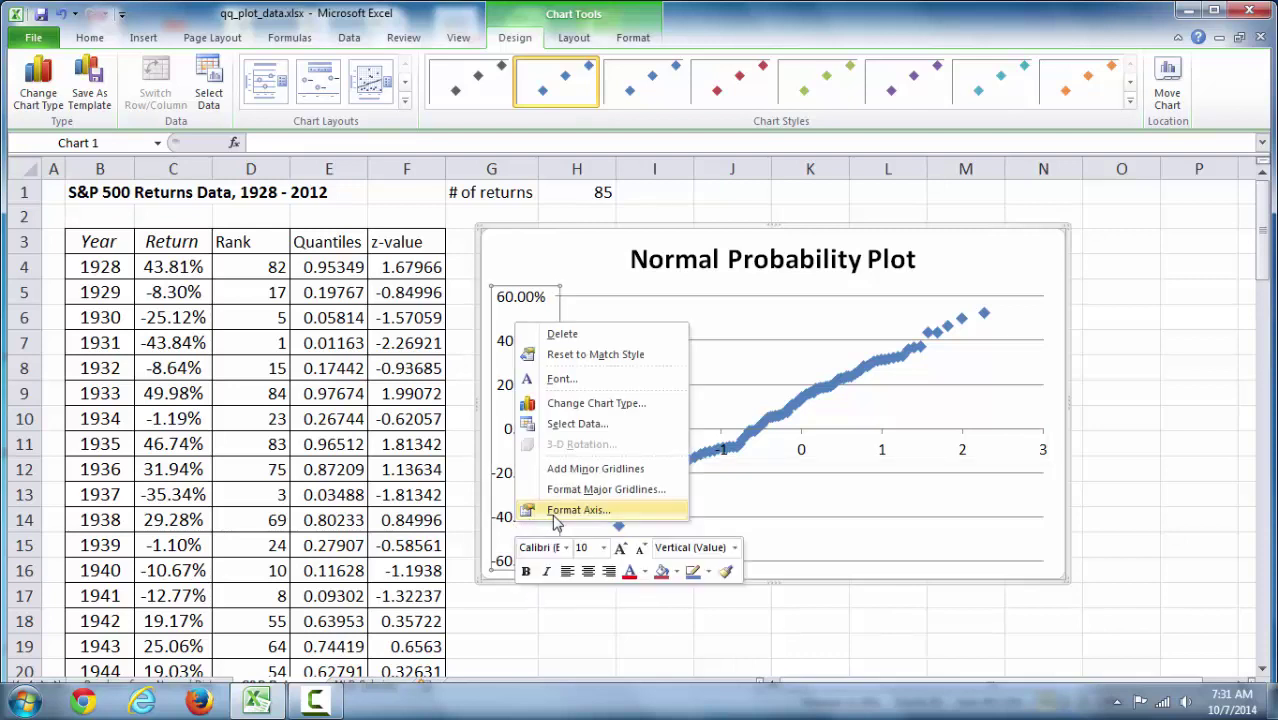
pyautogui.click(557, 517)
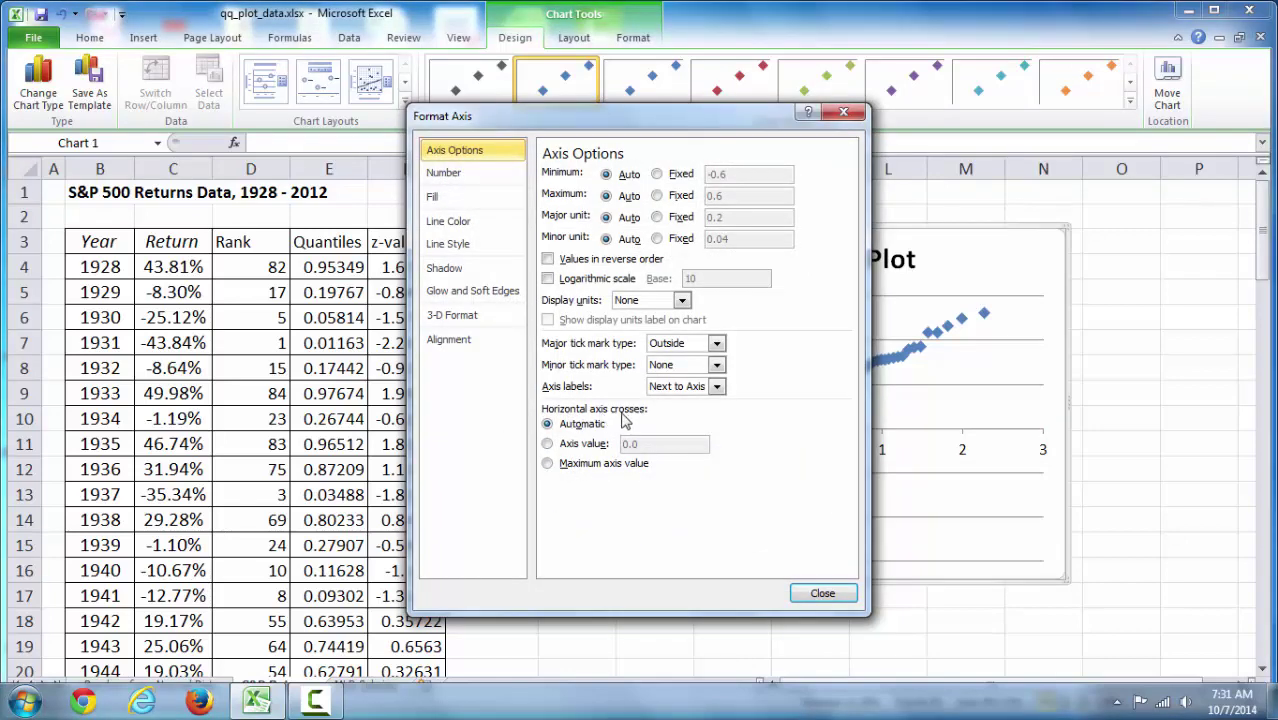
pyautogui.click(548, 445)
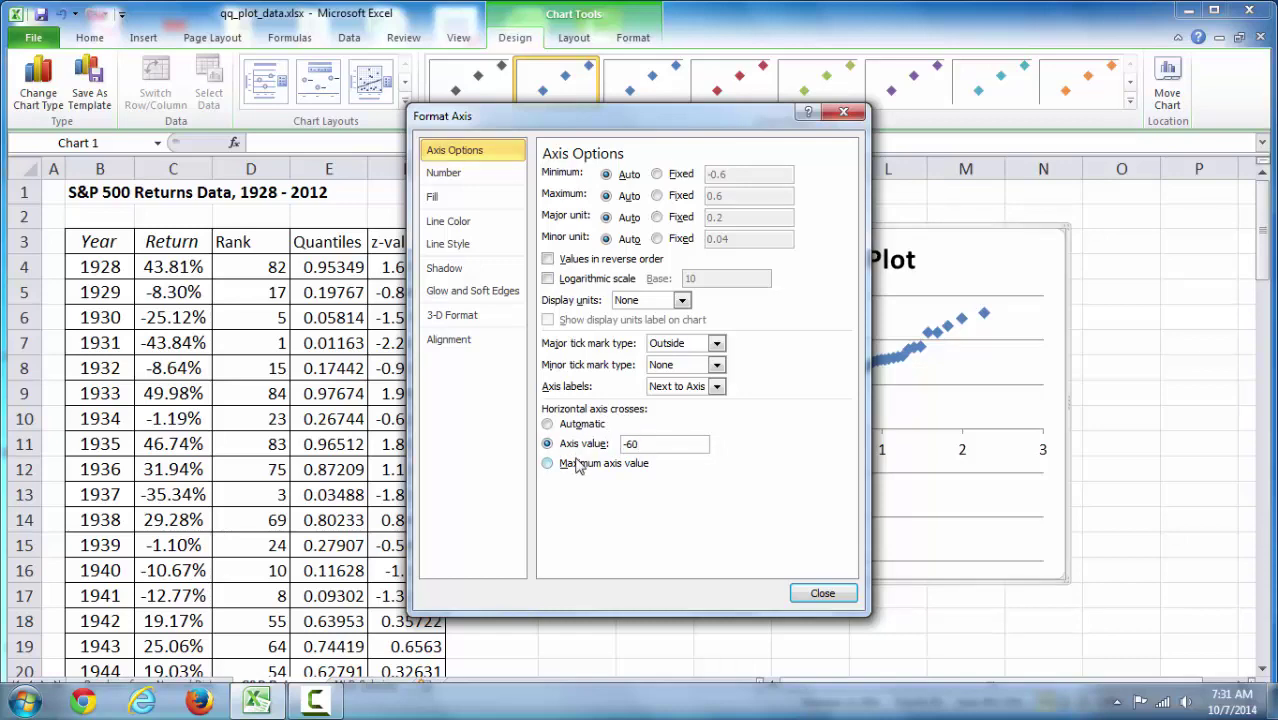
pyautogui.write('-60')
pyautogui.press('Return')
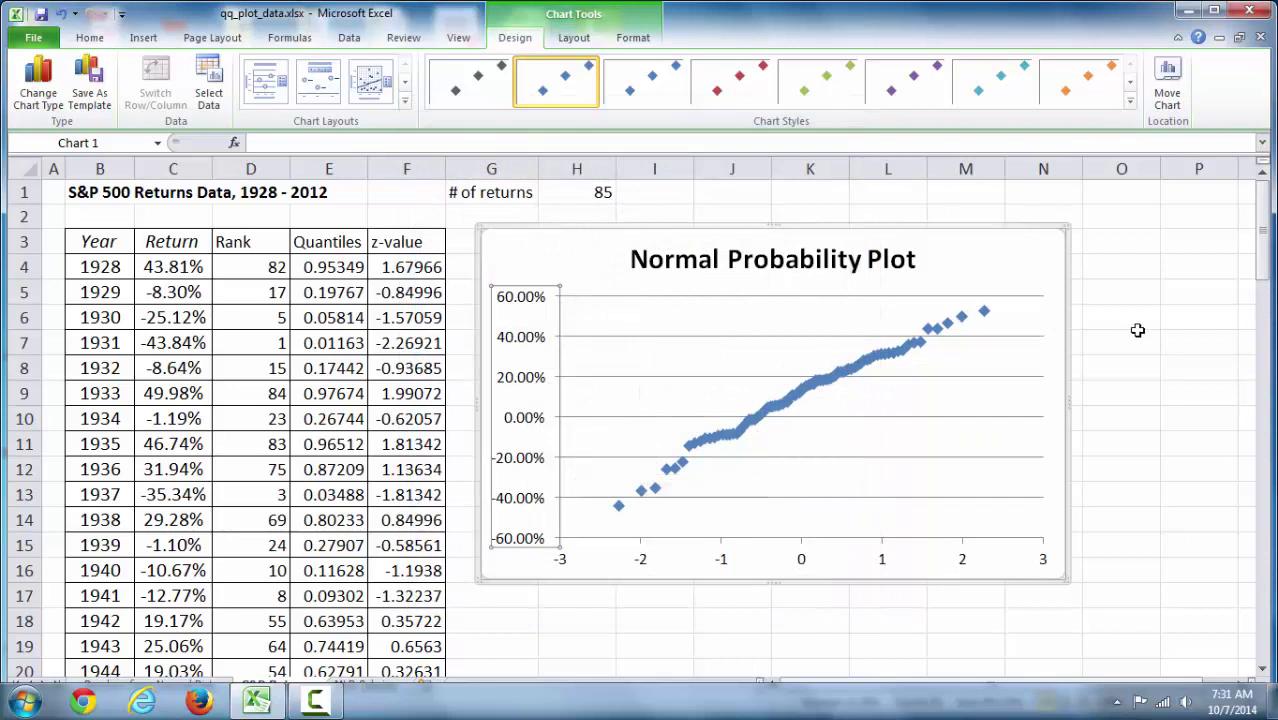